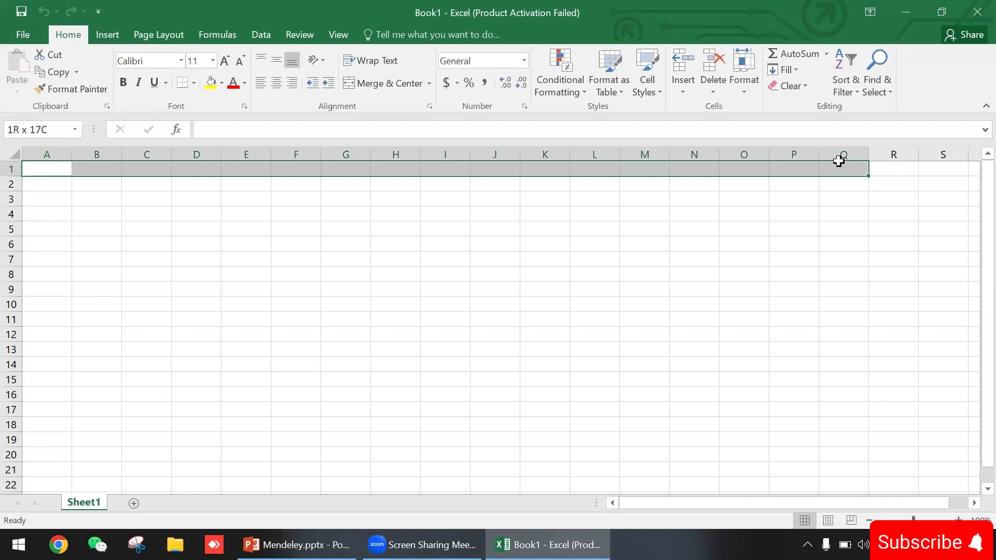
- Enter 6 in cell E3 and 8 in cell I6 of the blank sheet
{"action": "mouse_move", "coordinate": [838, 161]}
{"action": "left_mouse_down"}
{"action": "mouse_move", "coordinate": [940, 162]}
{"action": "mouse_move", "coordinate": [813, 172]}
{"action": "mouse_move", "coordinate": [955, 164]}
{"action": "mouse_move", "coordinate": [844, 163]}
{"action": "left_mouse_up"}
{"action": "left_click_drag", "start_coordinate": [57, 165], "coordinate": [54, 425]}
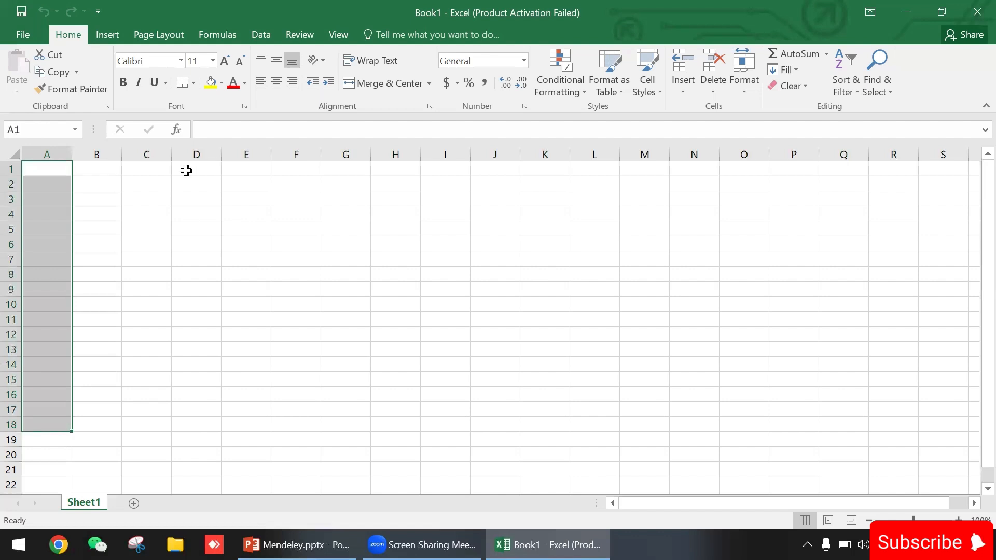
{"action": "left_click", "coordinate": [255, 198]}
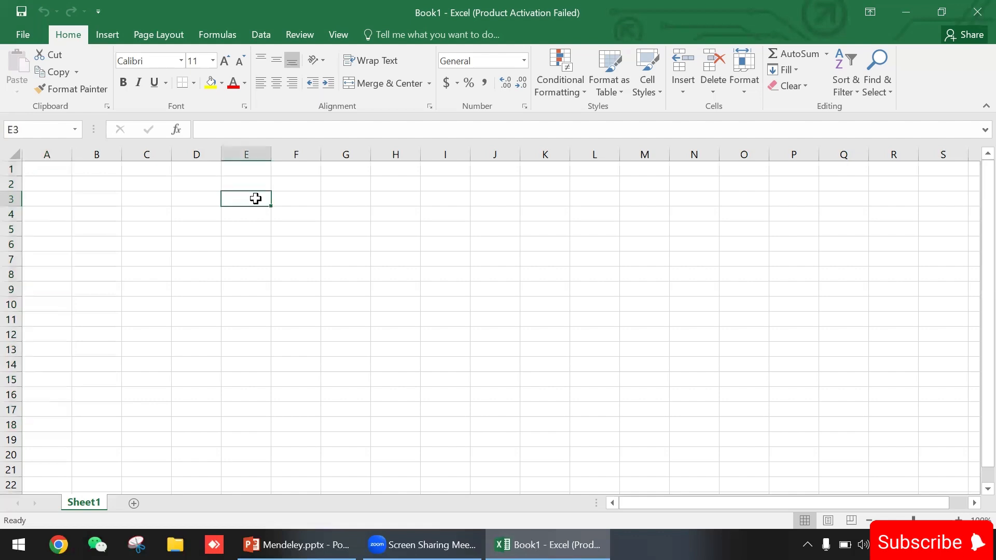
{"action": "type", "text": "6"}
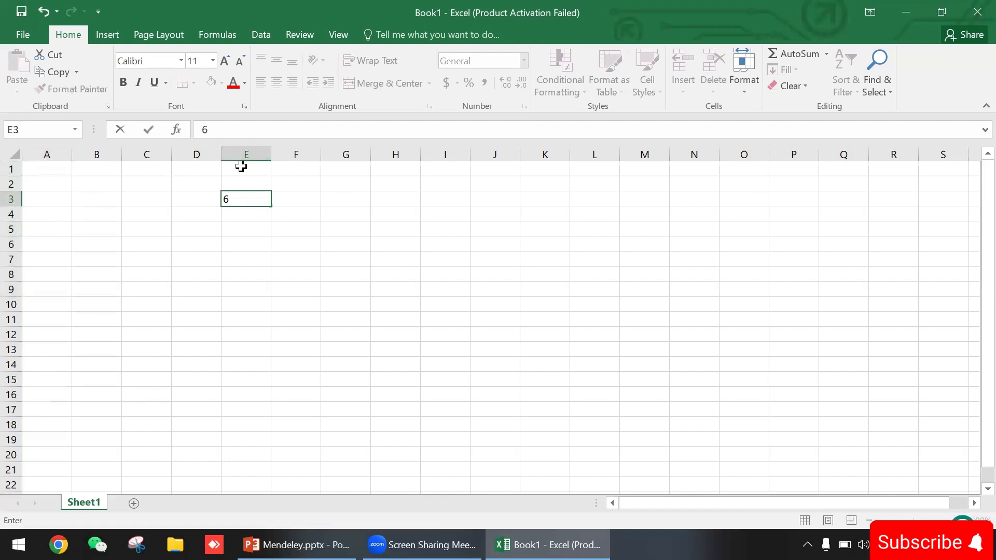
{"action": "left_click", "coordinate": [433, 245]}
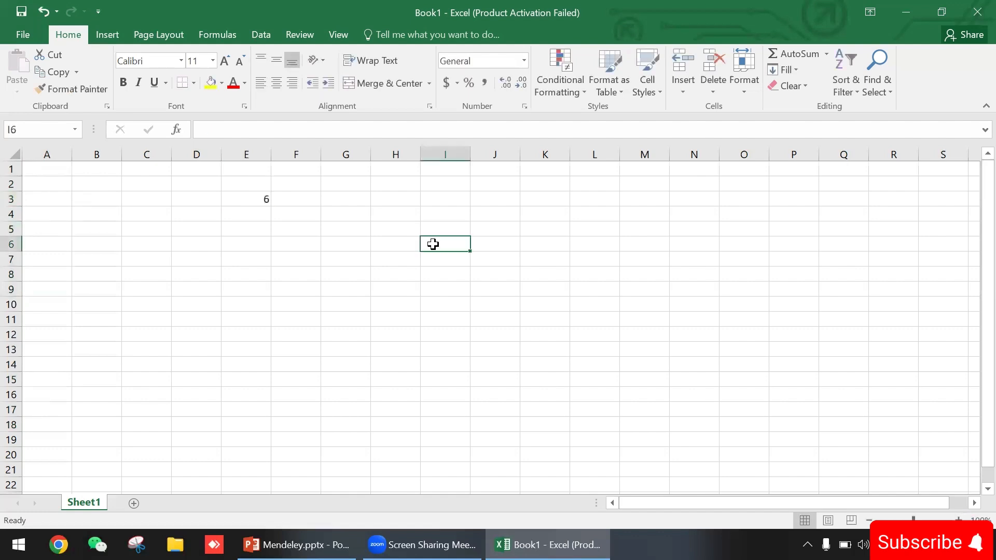
{"action": "type", "text": "8"}
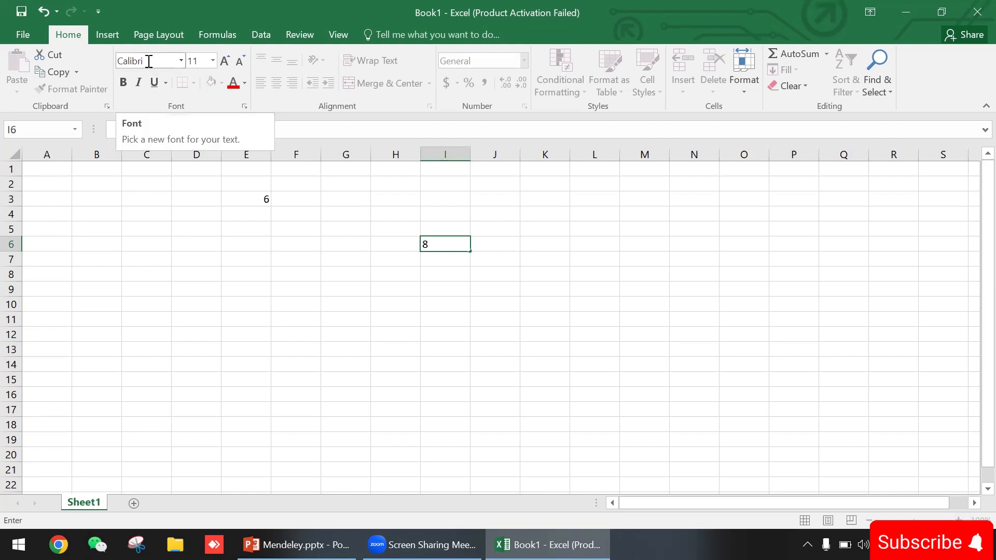
- Examine the available fonts and the commands for inserting, page layout, formulas and data
{"action": "left_click", "coordinate": [181, 60]}
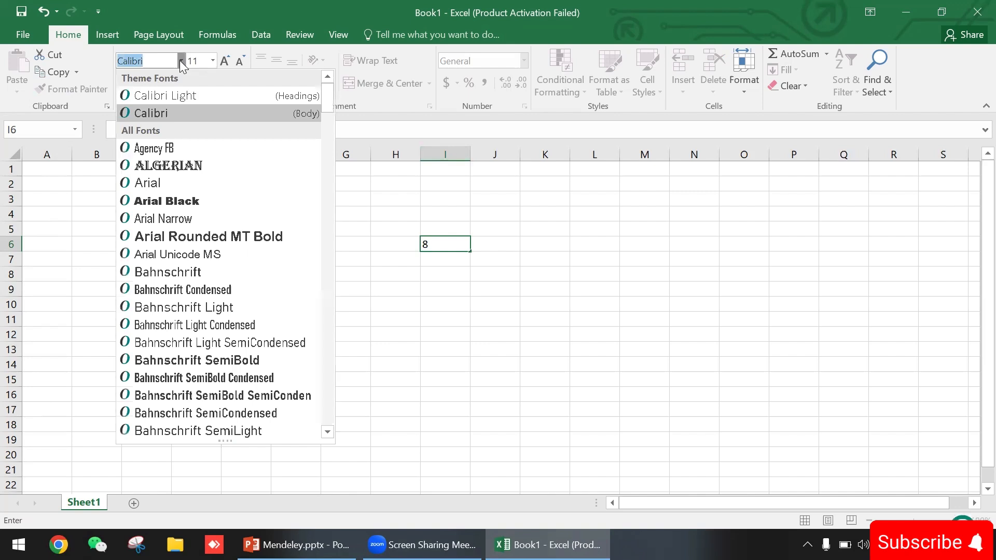
{"action": "key", "text": "Escape"}
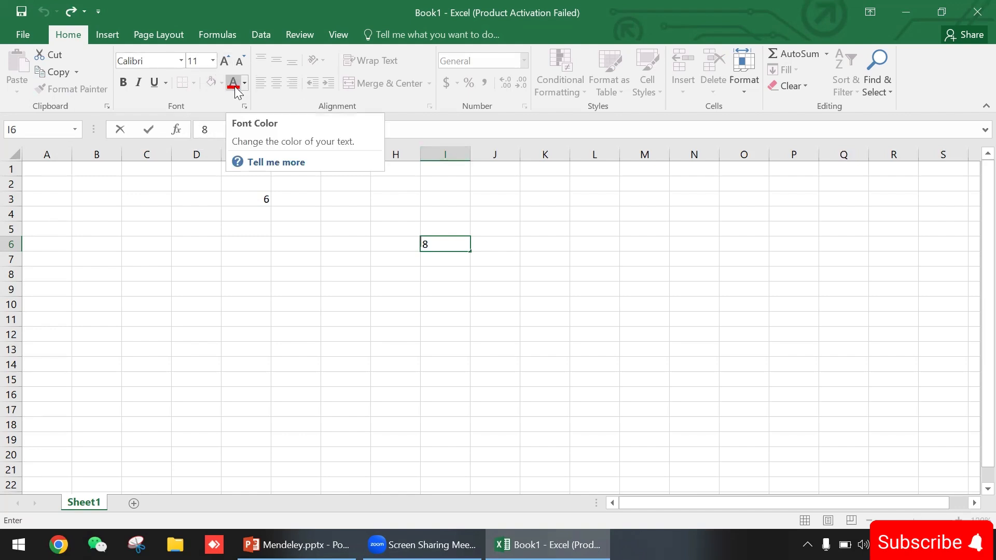
{"action": "left_click", "coordinate": [107, 34]}
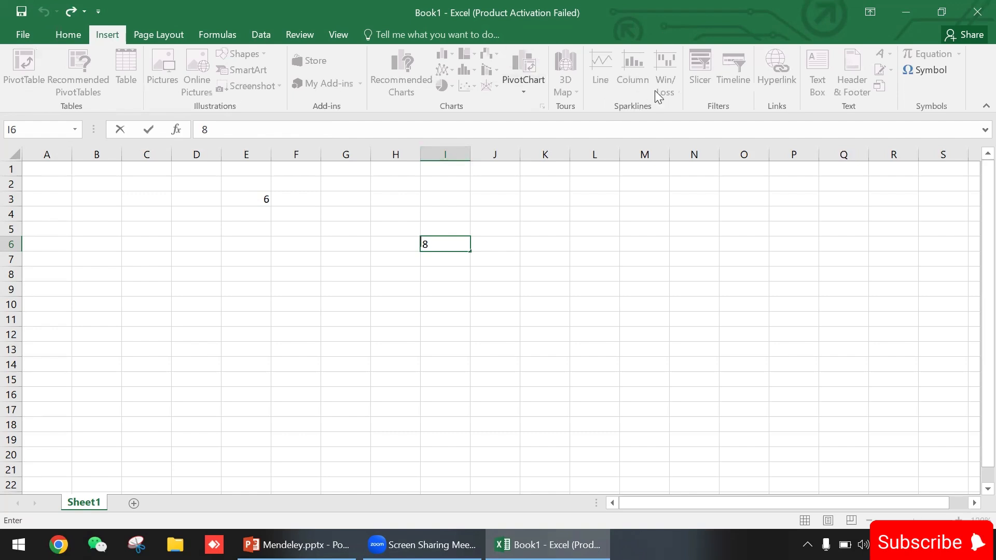
{"action": "left_click", "coordinate": [157, 37]}
{"action": "left_click", "coordinate": [200, 36]}
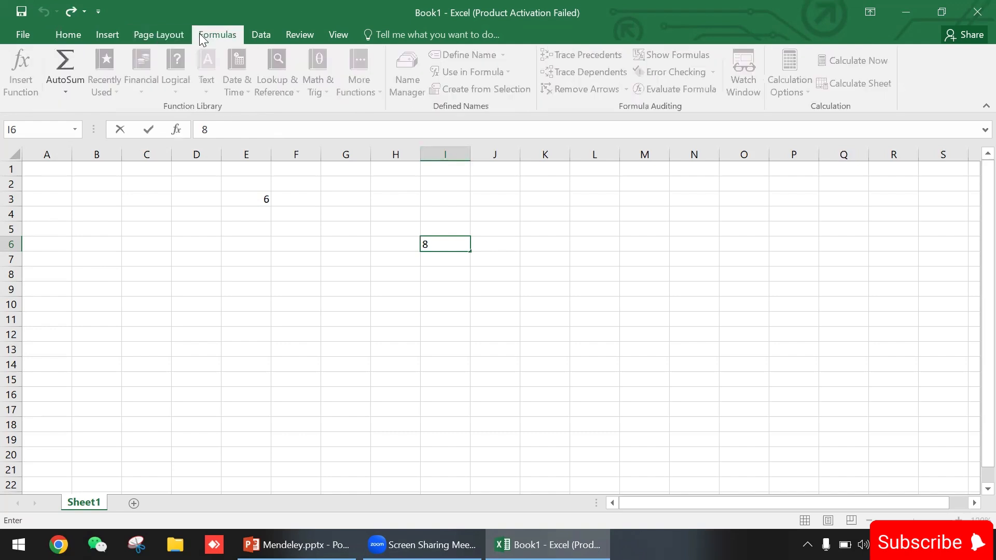
{"action": "left_click", "coordinate": [268, 36]}
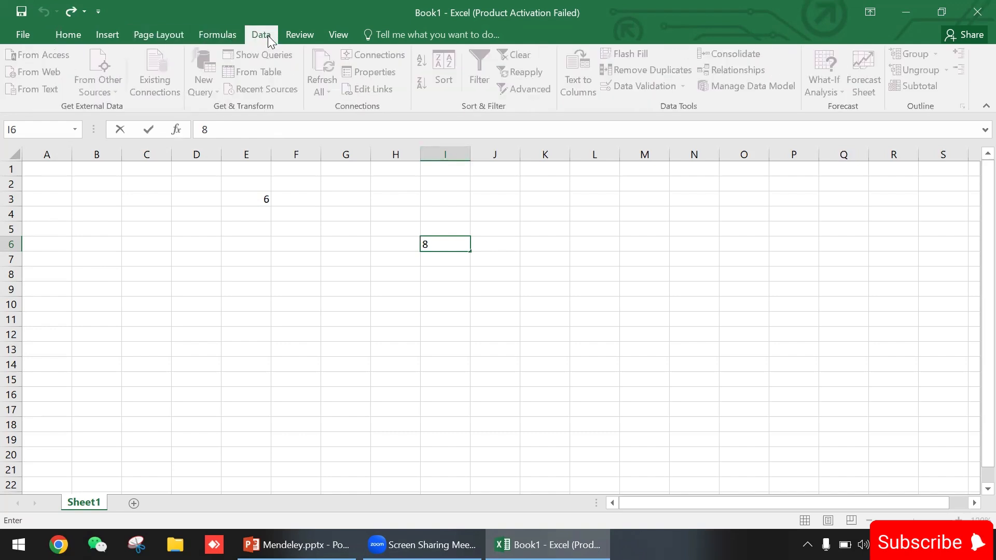
{"action": "left_click", "coordinate": [224, 33]}
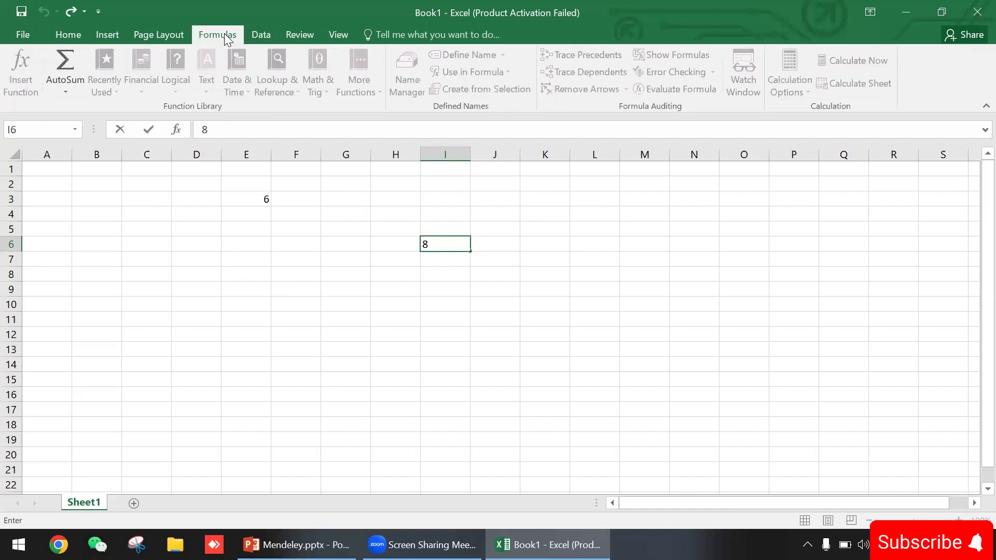
{"action": "left_click", "coordinate": [169, 33]}
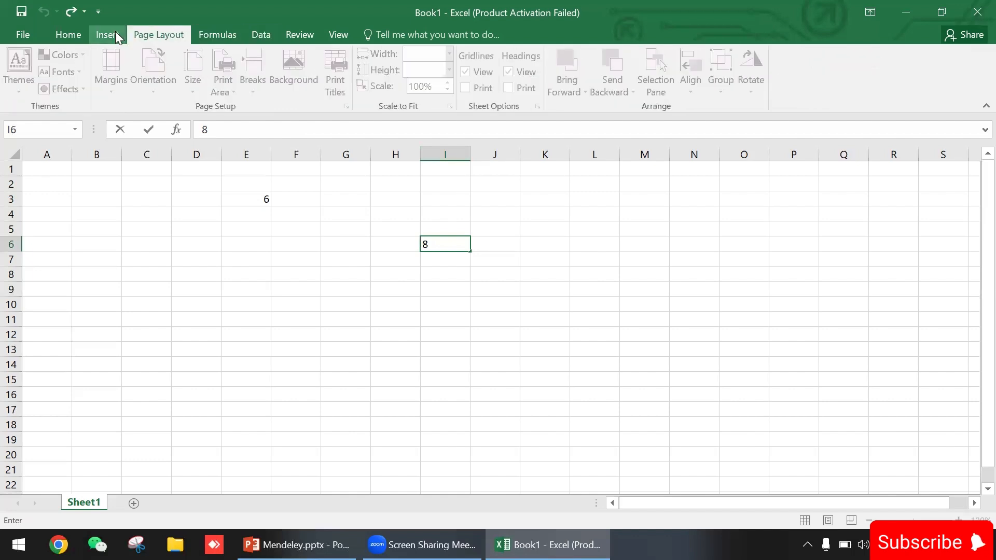
{"action": "left_click", "coordinate": [113, 33]}
{"action": "left_click", "coordinate": [68, 37]}
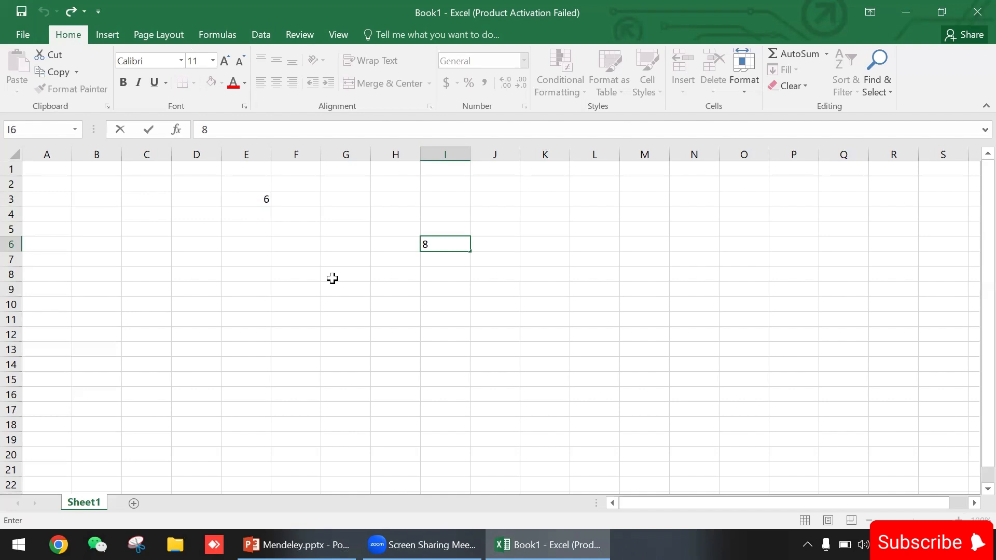
- Close the Book1 workbook without saving its changes
{"action": "left_click", "coordinate": [975, 11]}
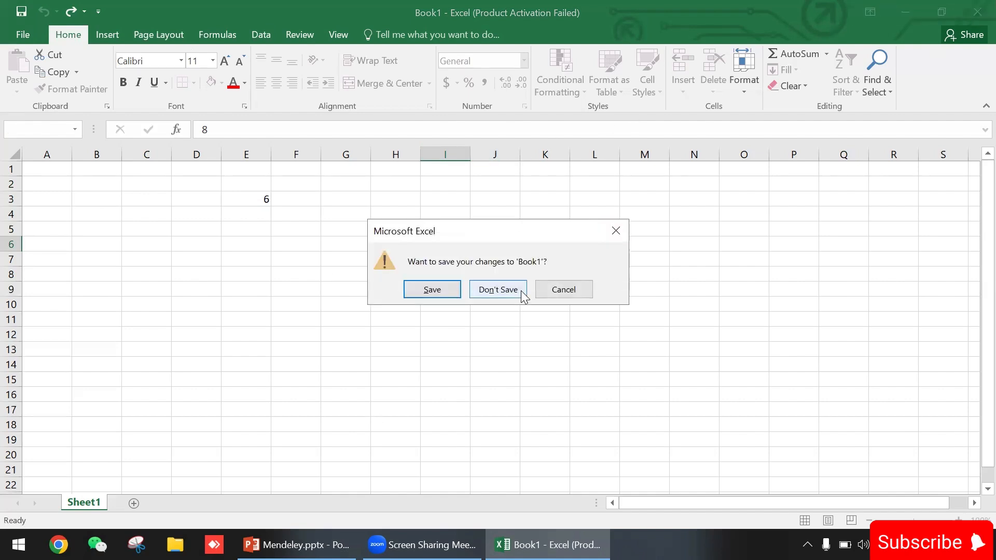
{"action": "left_click", "coordinate": [444, 284]}
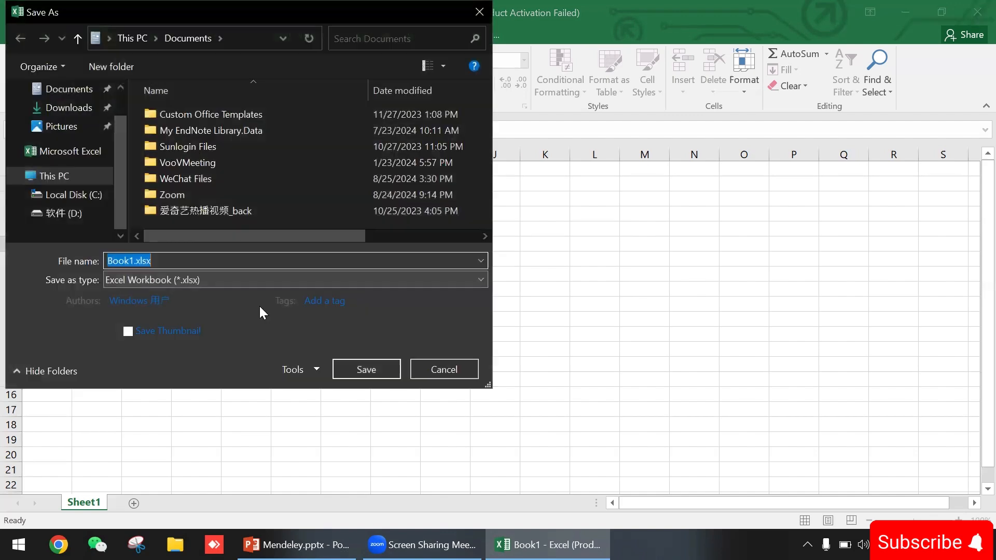
{"action": "left_click", "coordinate": [442, 367]}
{"action": "left_click", "coordinate": [501, 289]}
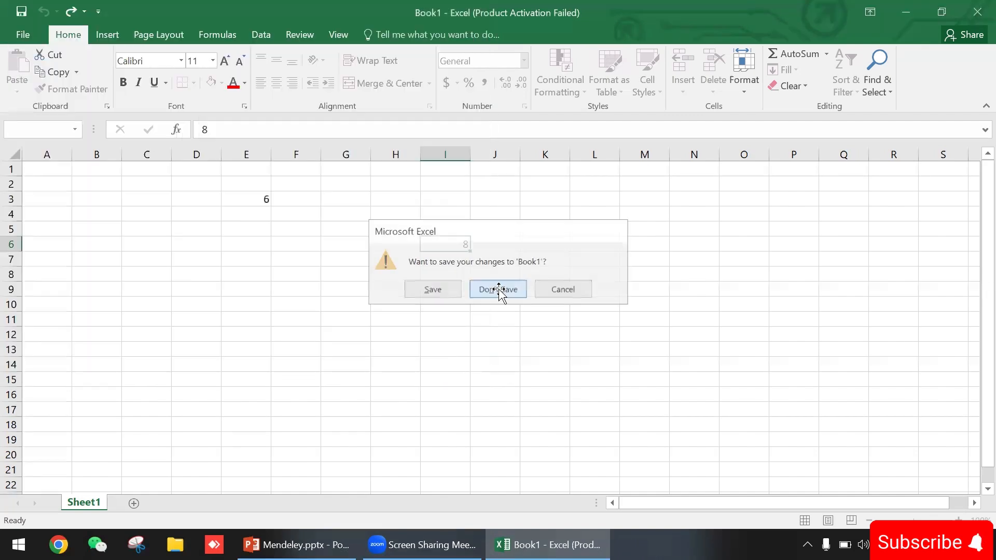
- Launch Excel 2016 again and dismiss the Microsoft Office Activation Wizard
{"action": "left_click", "coordinate": [17, 545]}
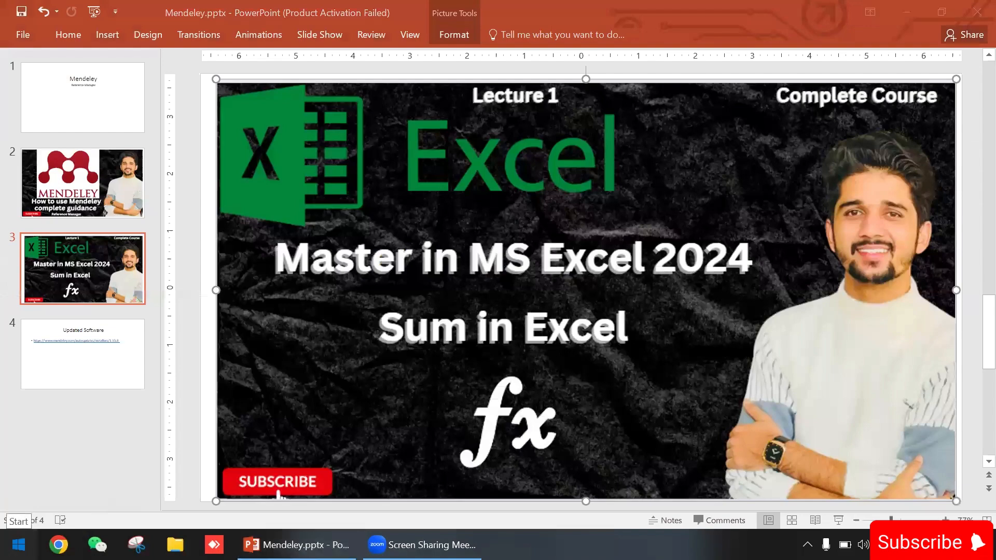
{"action": "type", "text": "ex"}
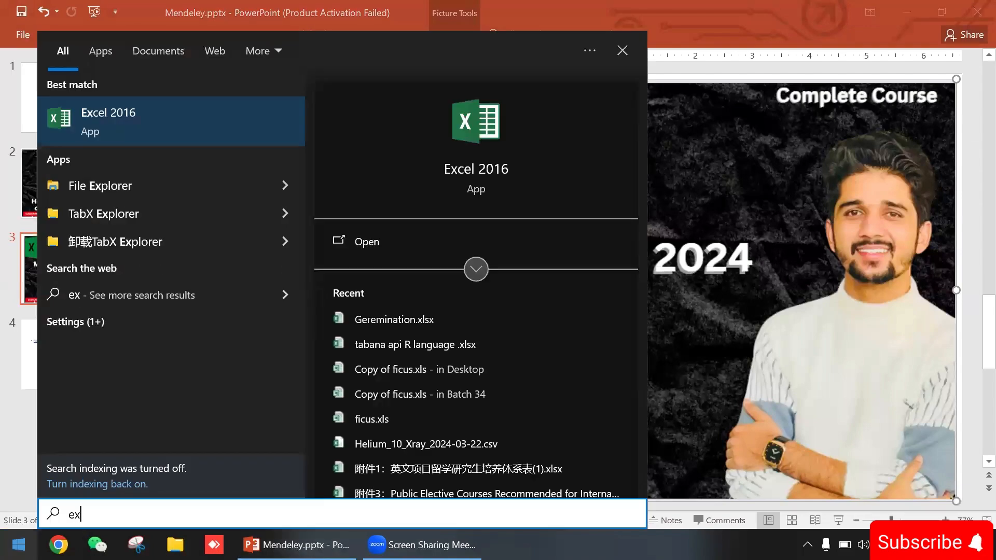
{"action": "left_click", "coordinate": [381, 248]}
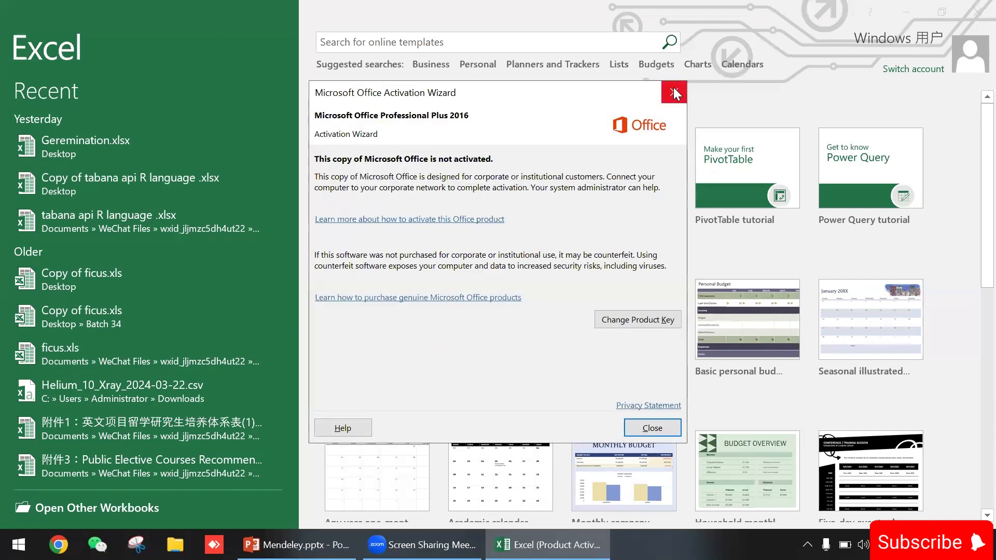
{"action": "left_click", "coordinate": [677, 93]}
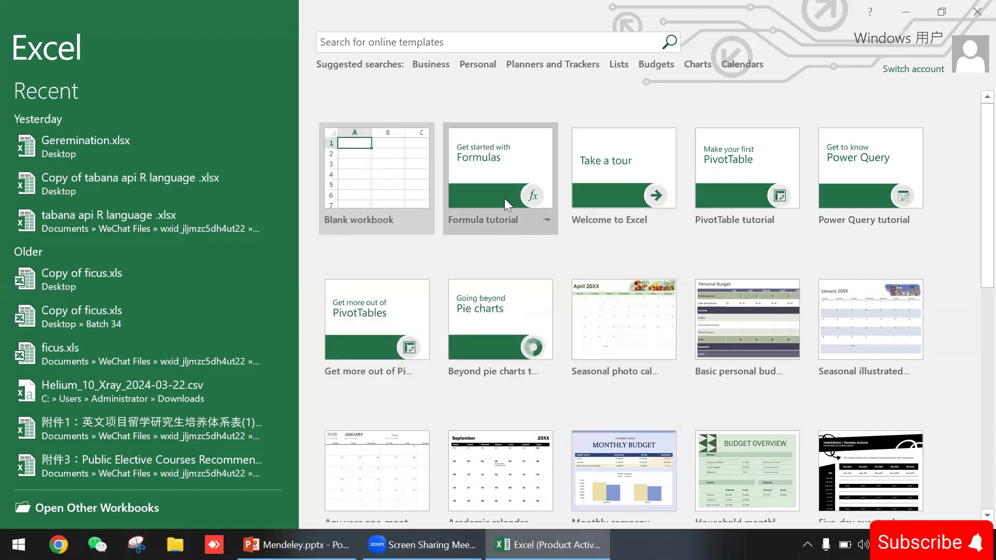
- Create a workbook from the Formula tutorial template and start its first lesson, Basics
{"action": "left_click", "coordinate": [498, 158]}
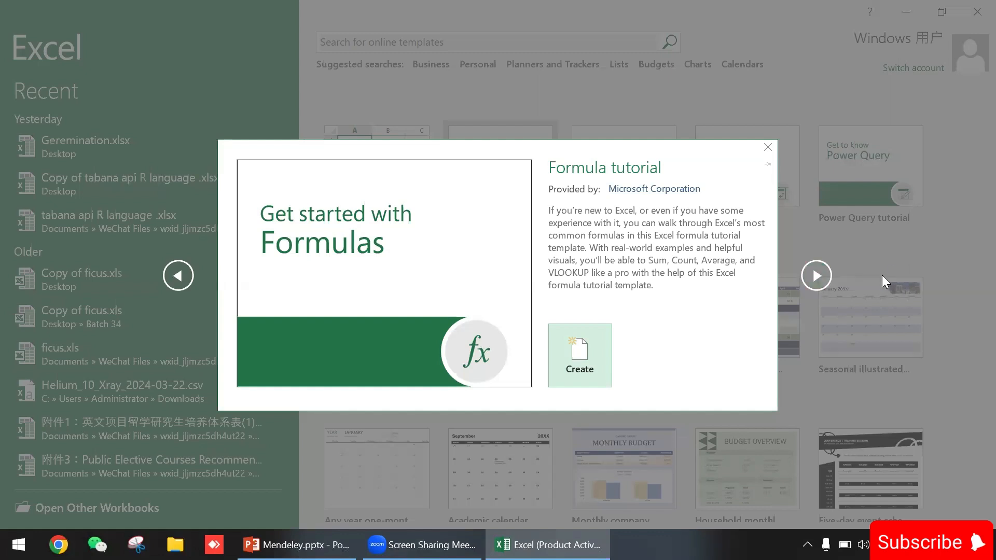
{"action": "left_click", "coordinate": [820, 277]}
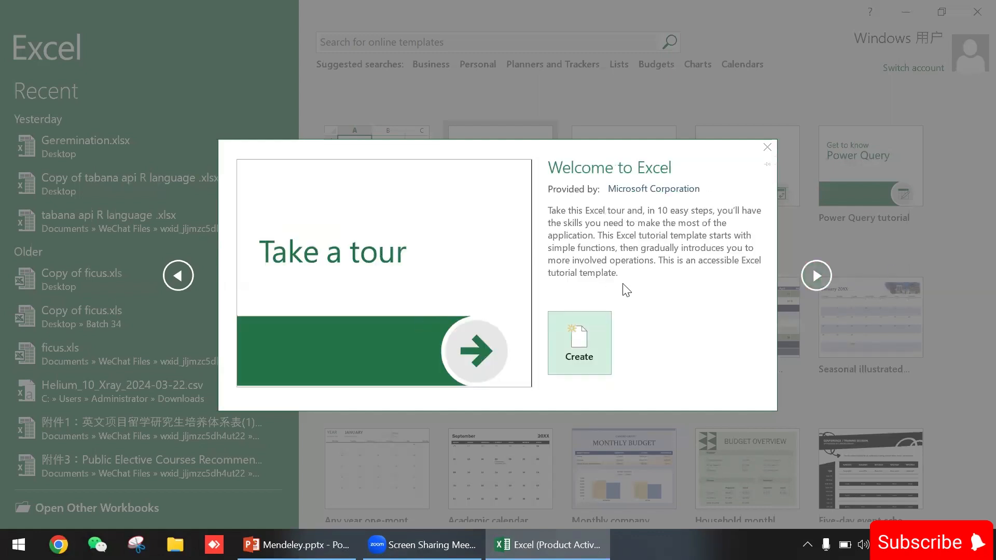
{"action": "left_click", "coordinate": [178, 276]}
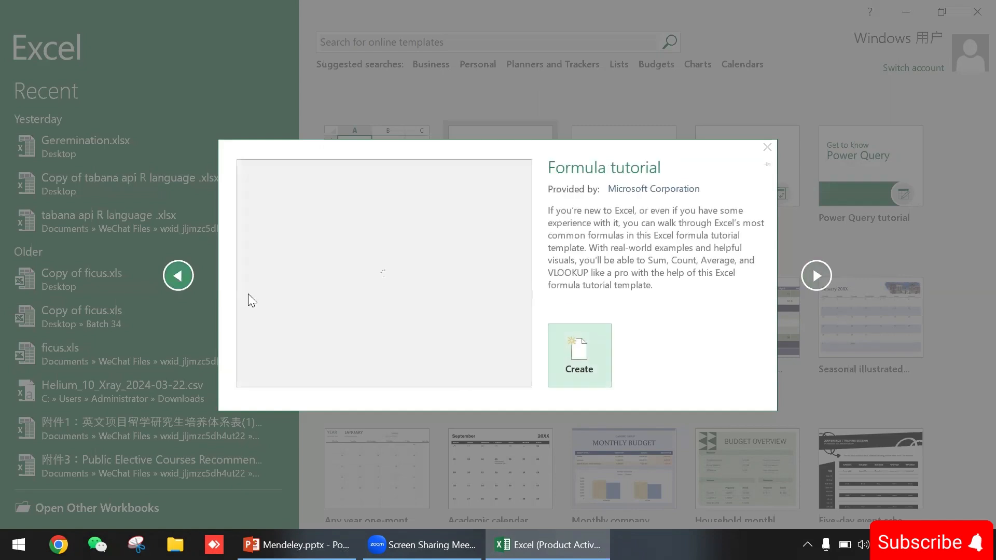
{"action": "left_click", "coordinate": [569, 354]}
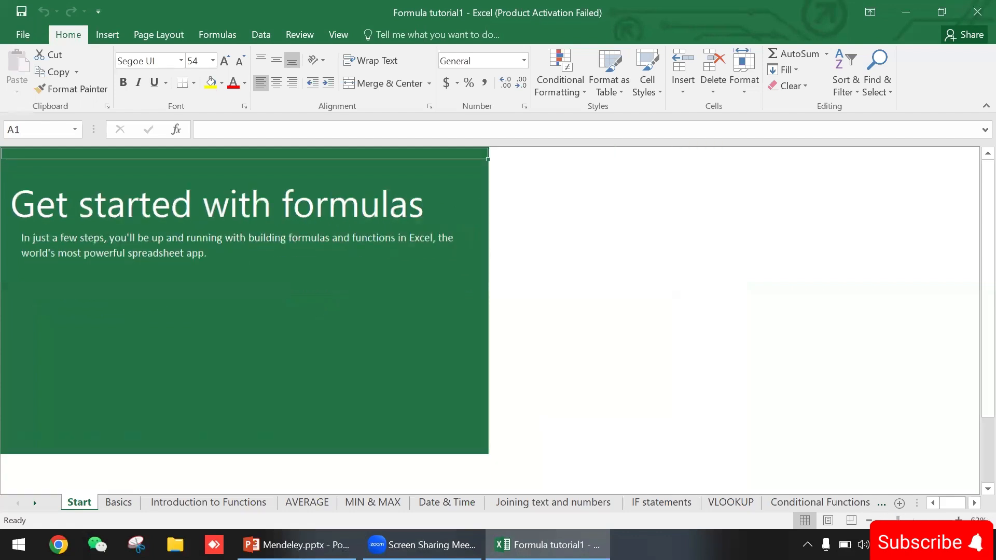
{"action": "left_click_drag", "start_coordinate": [889, 520], "coordinate": [891, 520]}
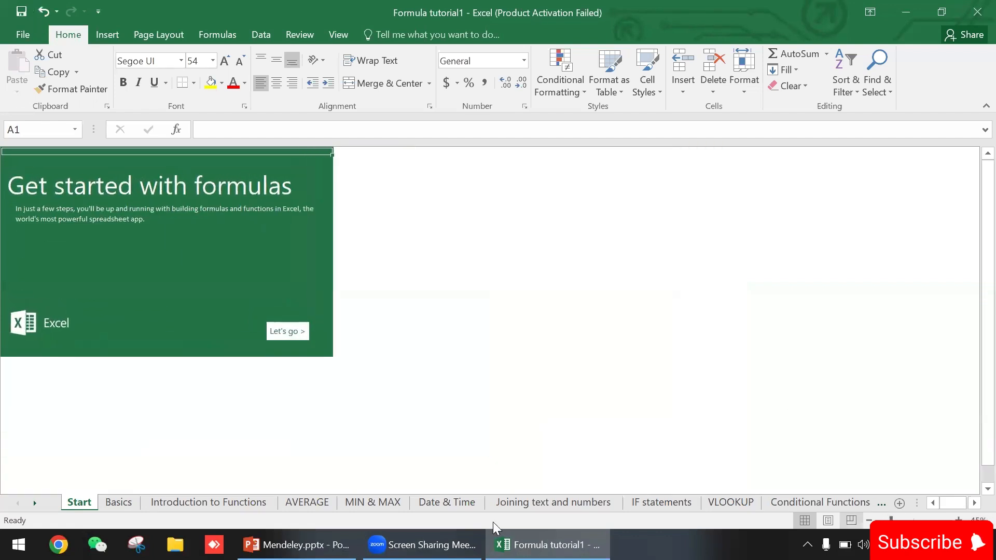
{"action": "left_click", "coordinate": [283, 330]}
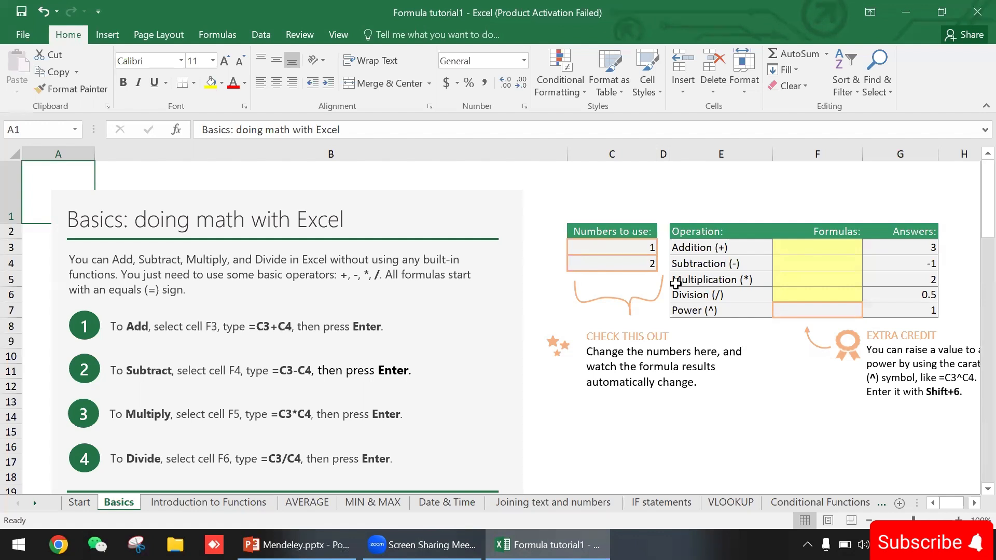
- Enter the addition formula =C3+C4 in cell F3 of the Basics sheet
{"action": "left_click", "coordinate": [818, 248]}
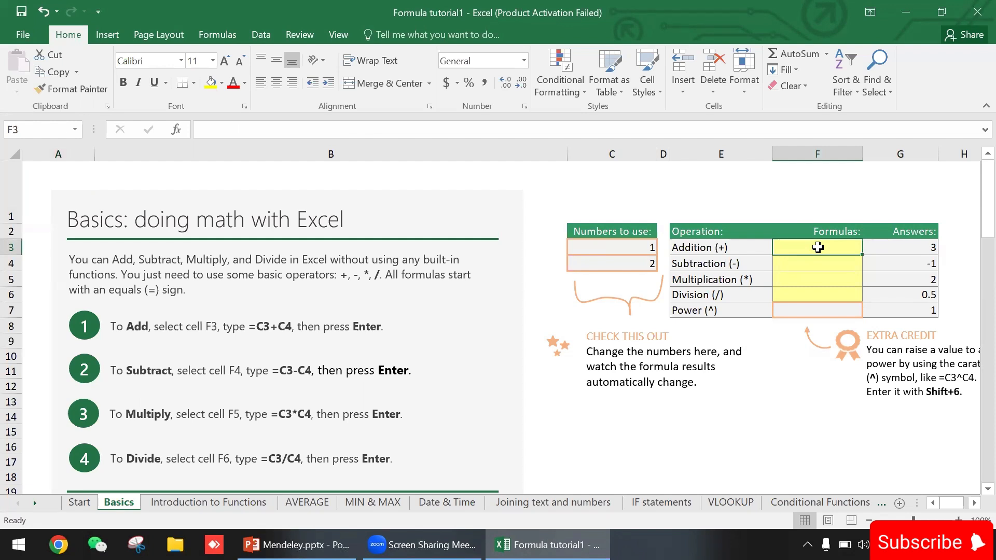
{"action": "type", "text": "="}
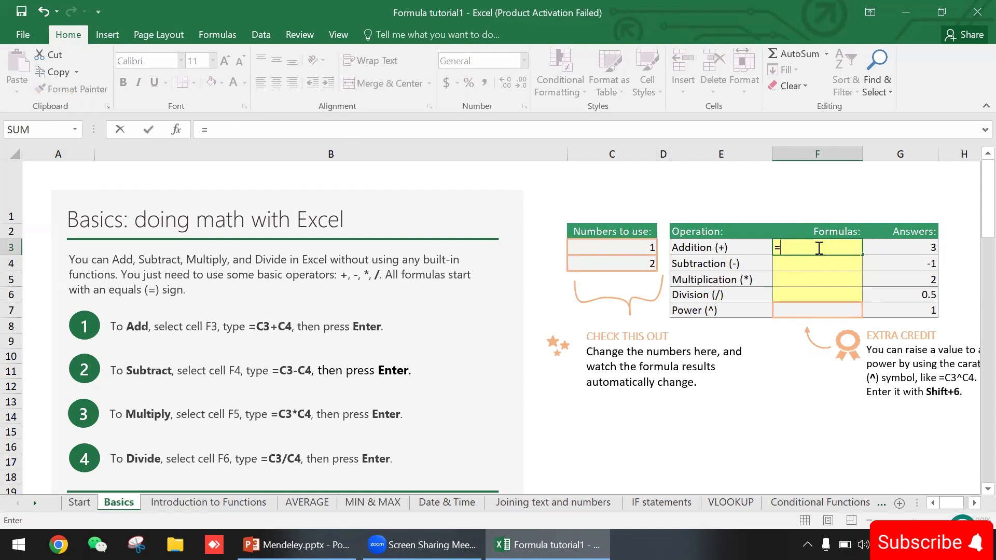
{"action": "type", "text": "c3"}
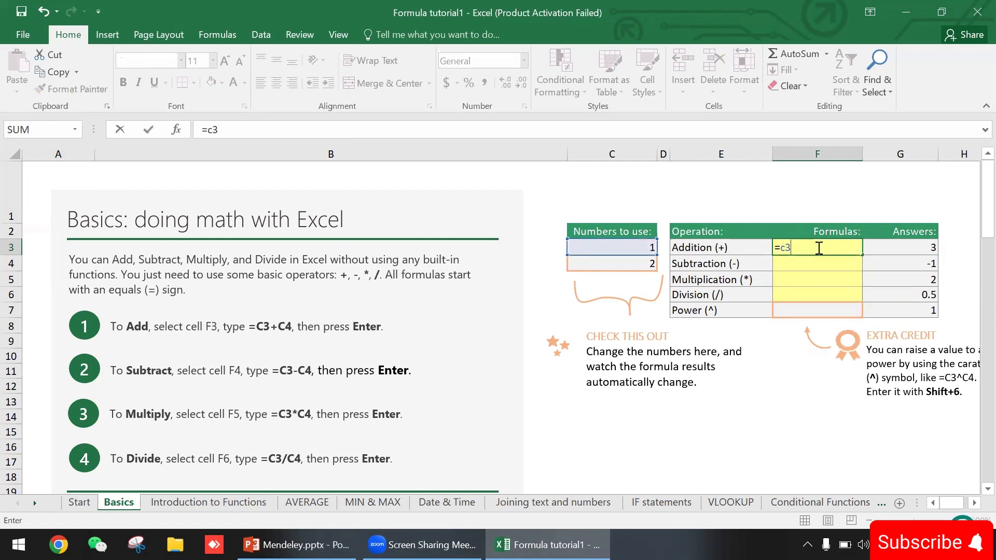
{"action": "type", "text": "="}
{"action": "key", "text": "BackSpace"}
{"action": "type", "text": "+c4"}
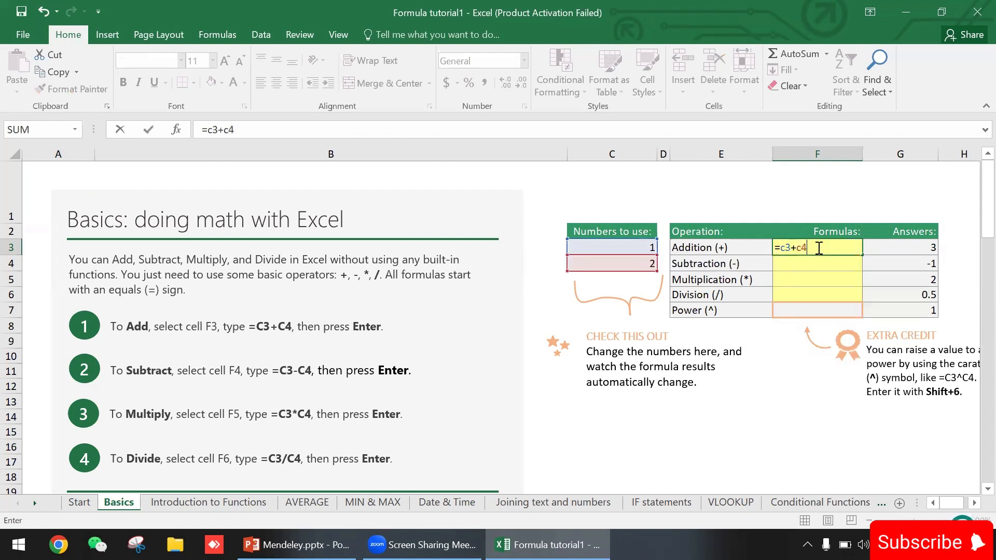
{"action": "left_click", "coordinate": [818, 248]}
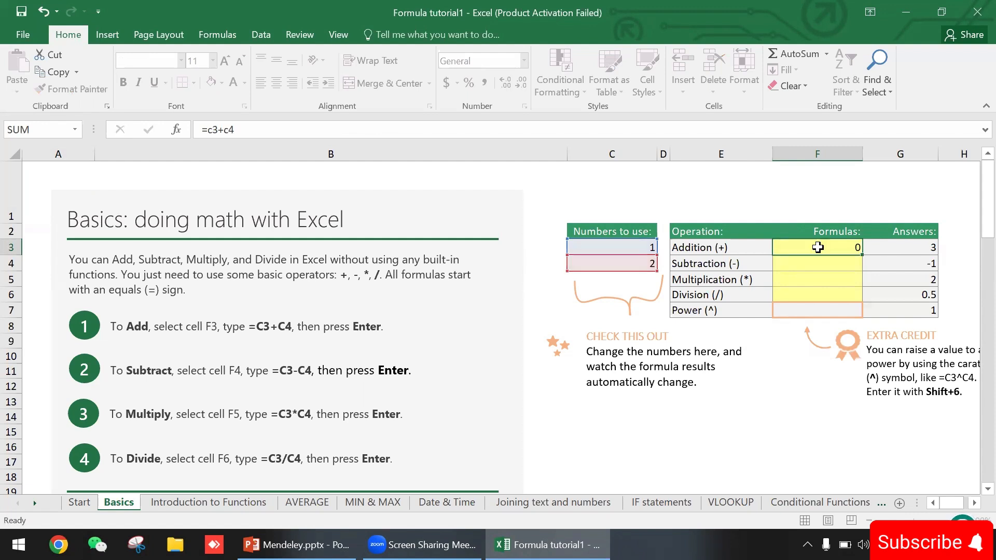
{"action": "key", "text": "Return"}
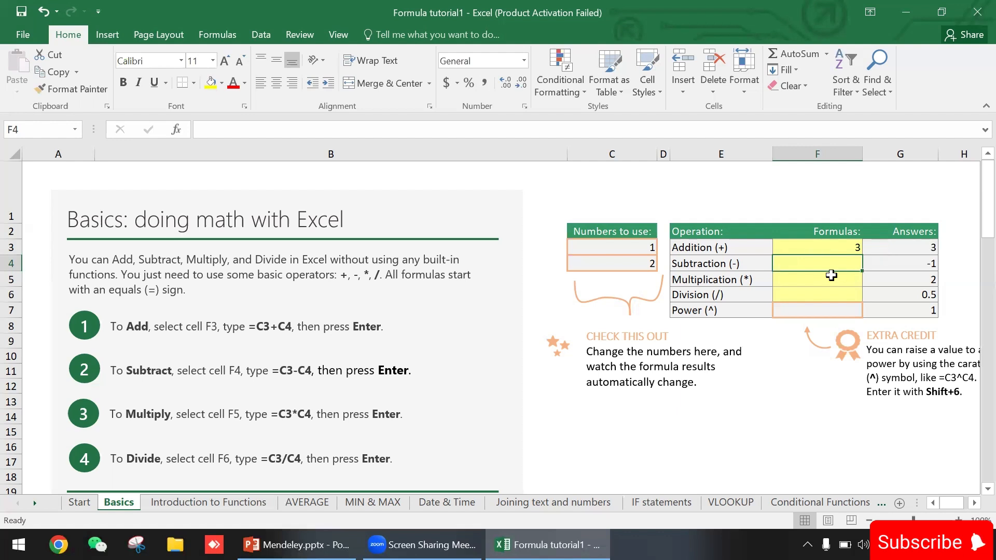
- Enter the subtraction formula =C3-C4 in cell F4 of the Basics sheet
{"action": "type", "text": "="}
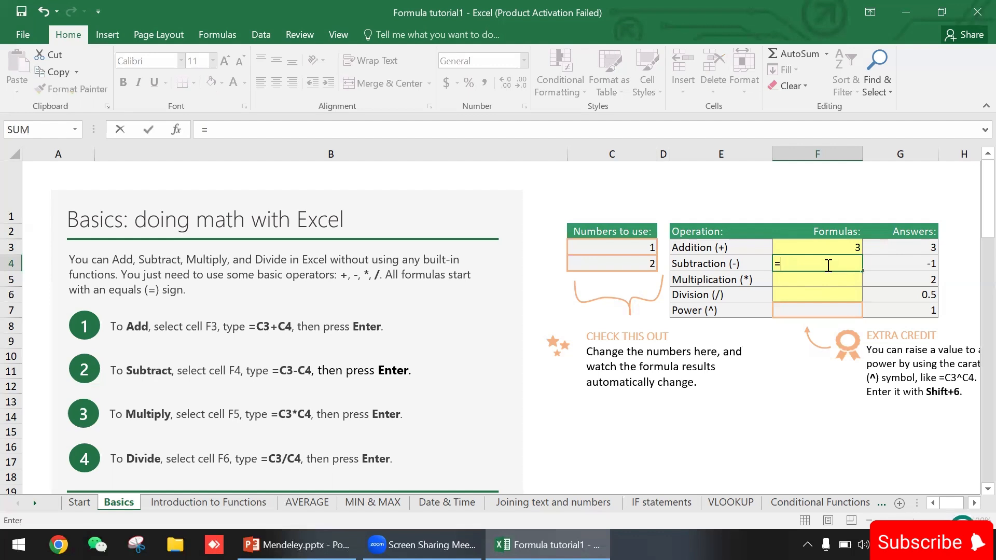
{"action": "type", "text": "c3-"}
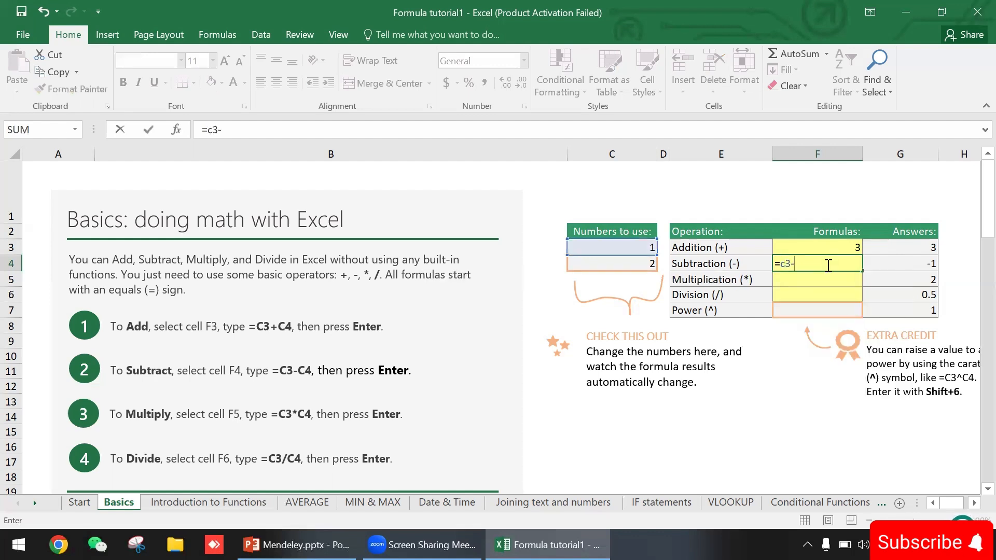
{"action": "type", "text": "c4"}
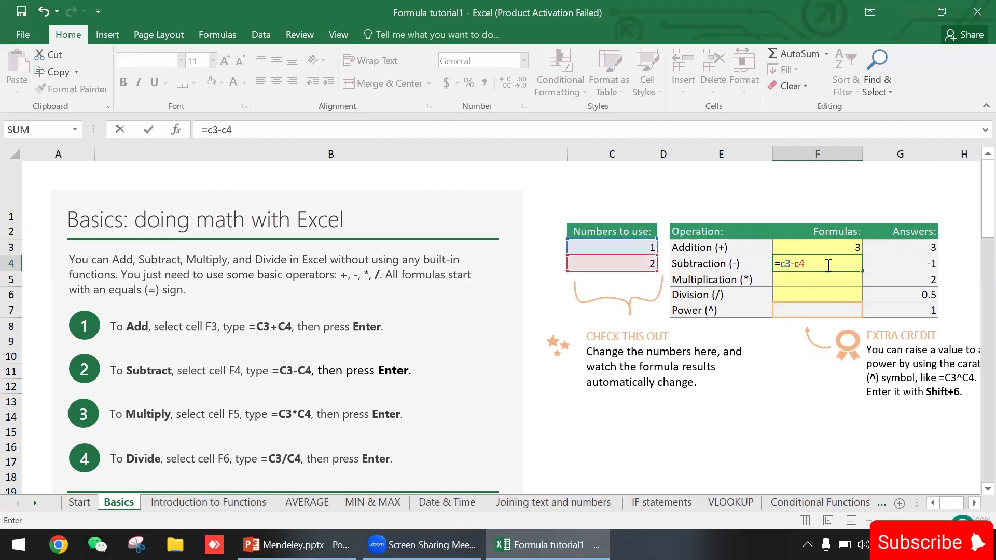
{"action": "key", "text": "Return"}
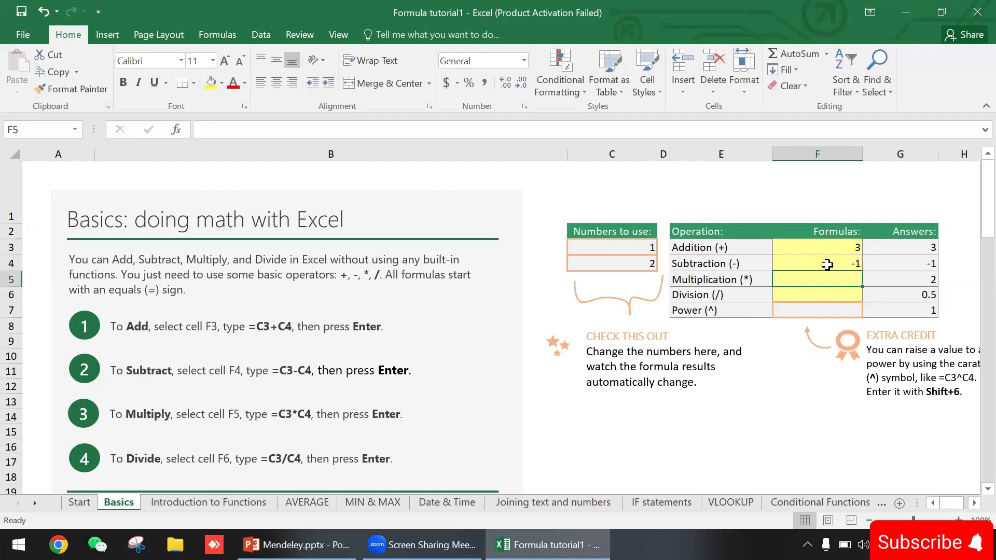
- Enter the multiplication formula =C3*C4 in cell F5 of the operations table
{"action": "type", "text": "="}
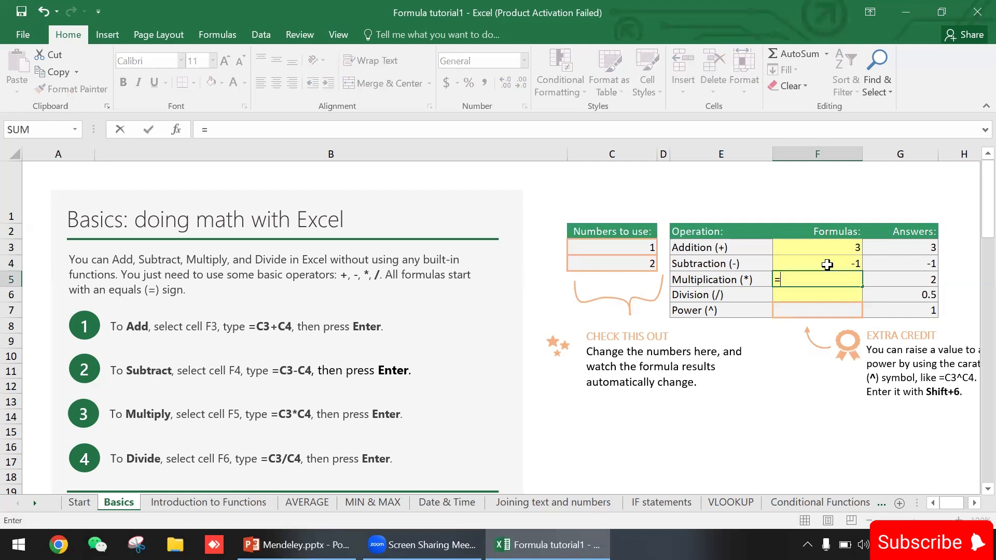
{"action": "type", "text": "c"}
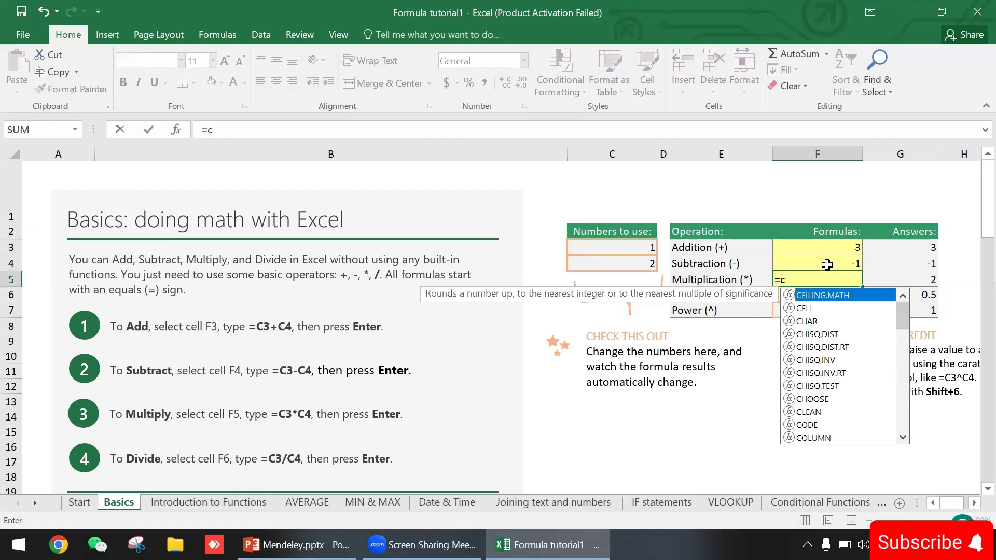
{"action": "type", "text": "3"}
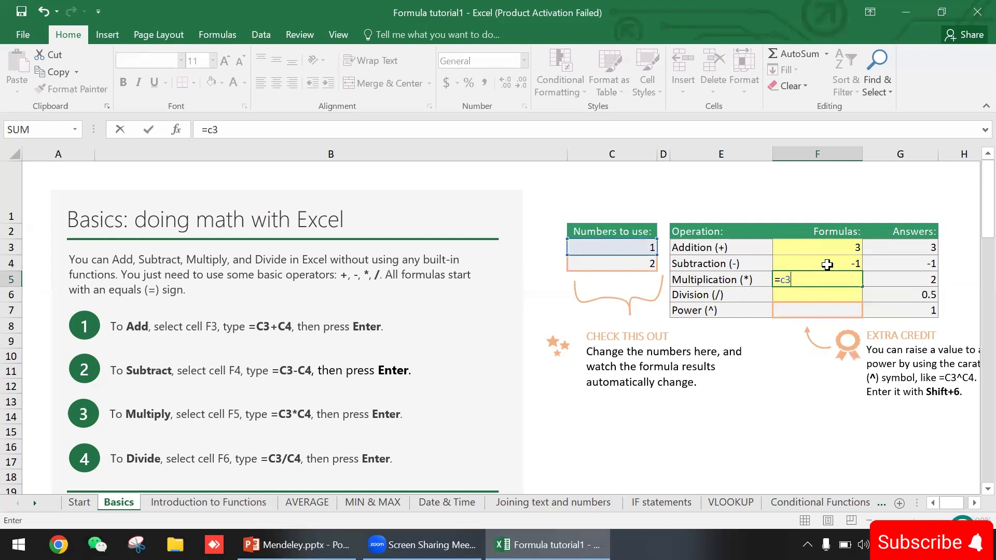
{"action": "type", "text": "*c4"}
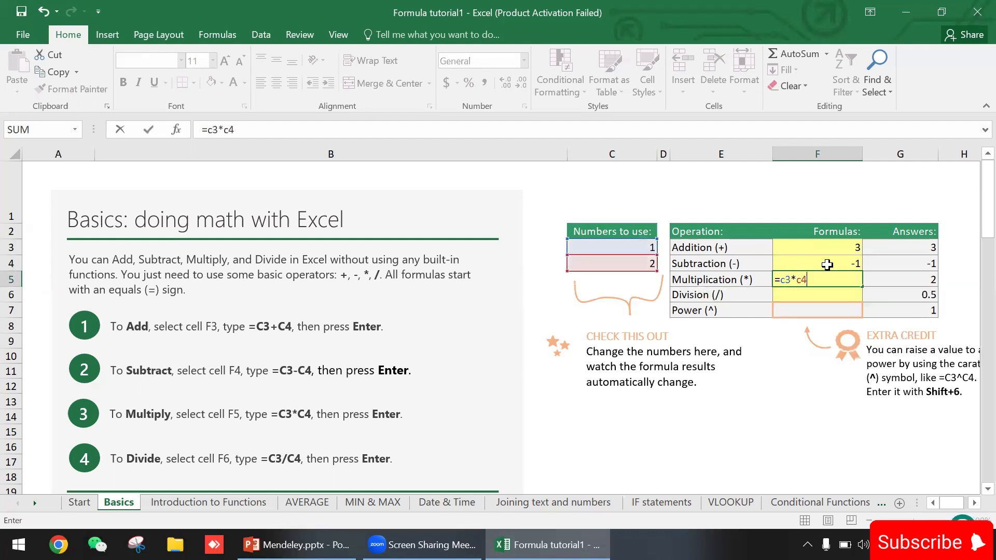
{"action": "key", "text": "Return"}
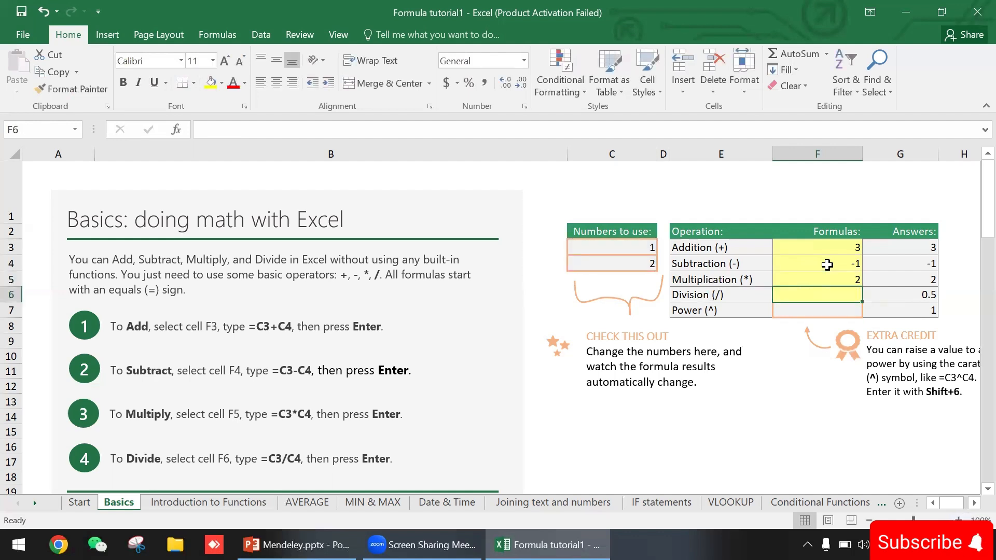
- Enter the division formula =C3/C4 in cell F6 of the operations table
{"action": "type", "text": "="}
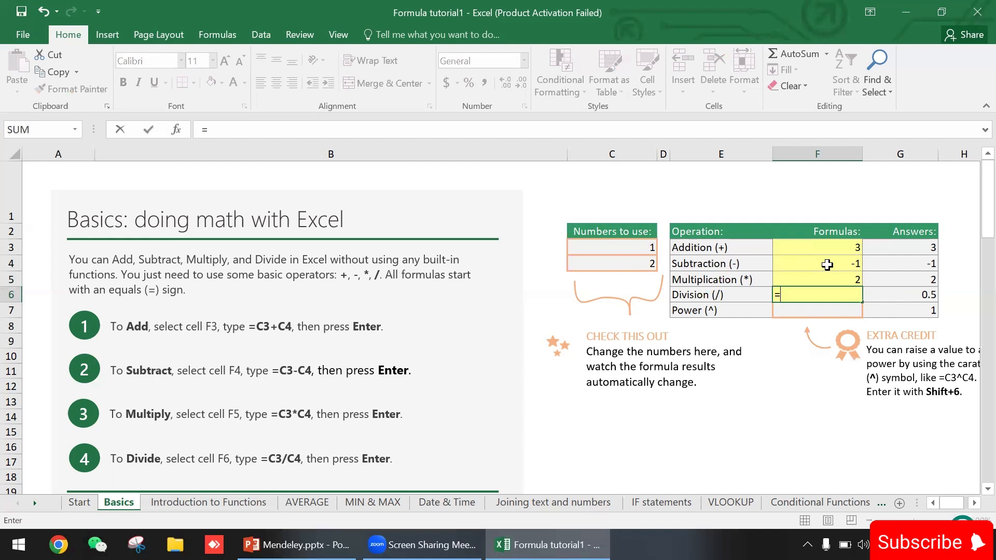
{"action": "type", "text": "c3"}
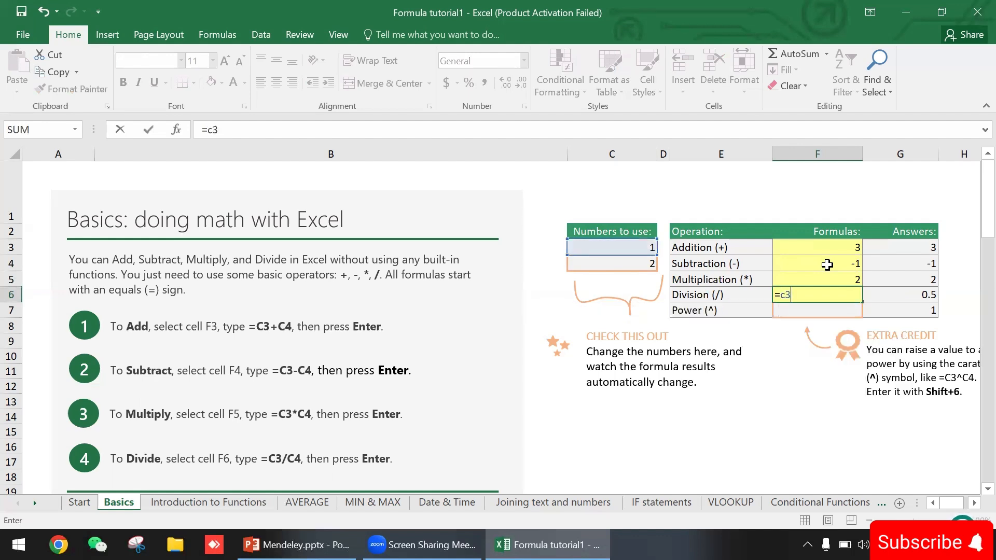
{"action": "type", "text": "/c4"}
{"action": "key", "text": "Return"}
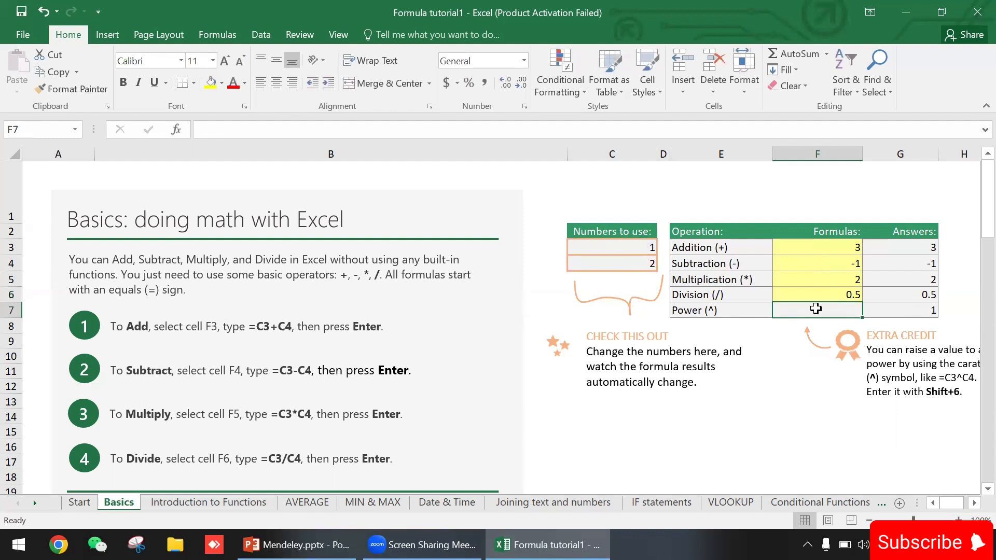
- Enter the power formula =C3^C4 in cell F7 for the extra credit exercise
{"action": "type", "text": "=c3"}
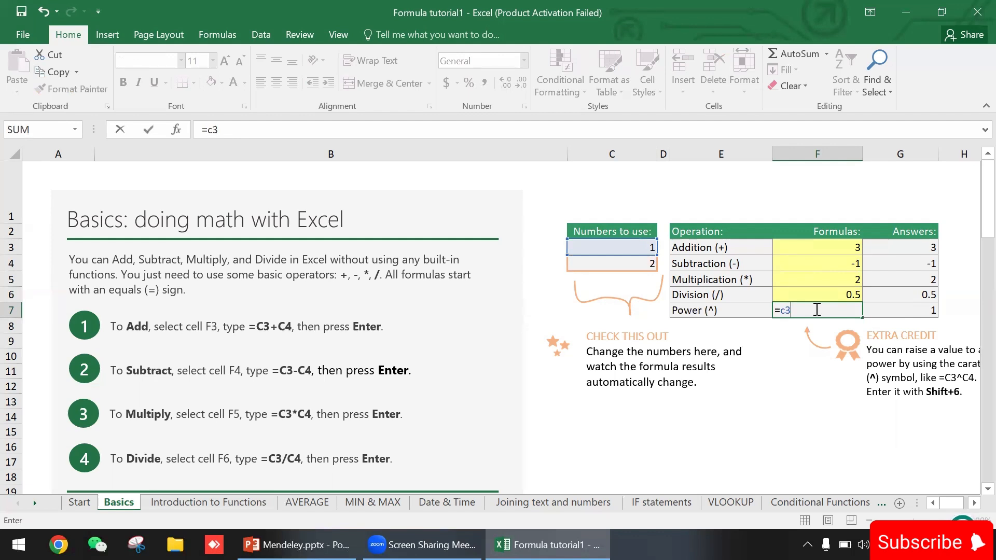
{"action": "type", "text": "^c4"}
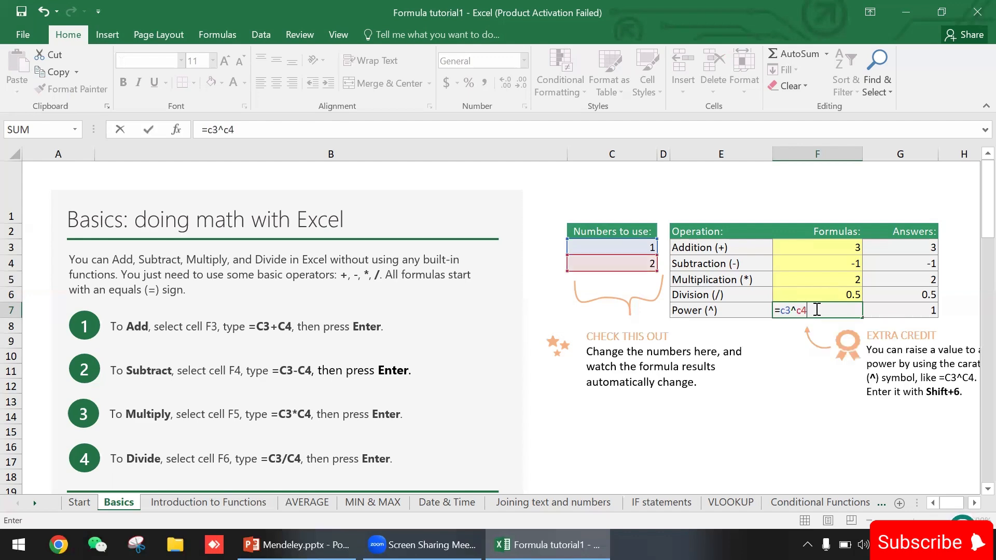
{"action": "key", "text": "Return"}
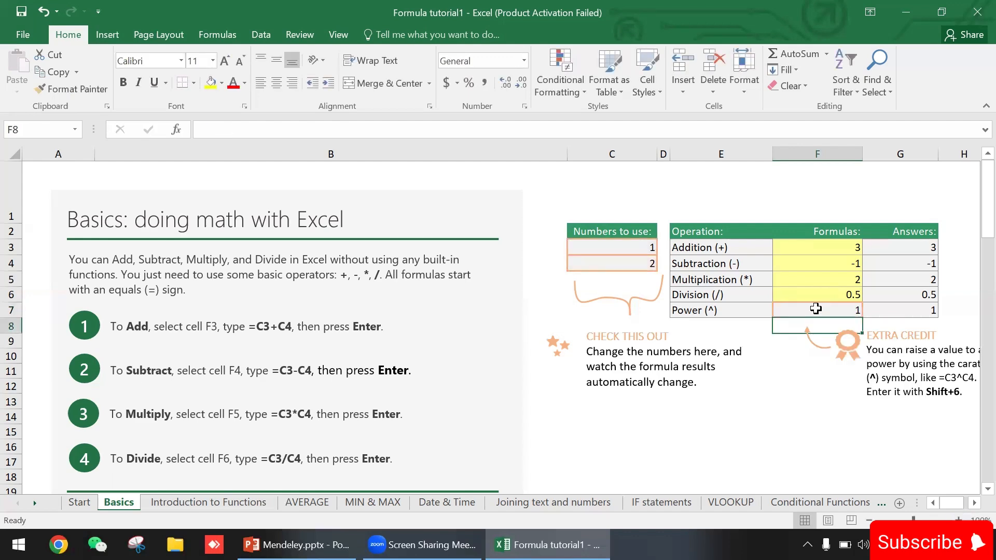
- Change the first number to use, in cell C3, to 2 so the formulas recalculate
{"action": "scroll", "coordinate": [816, 308], "scroll_direction": "down", "scroll_amount": 2}
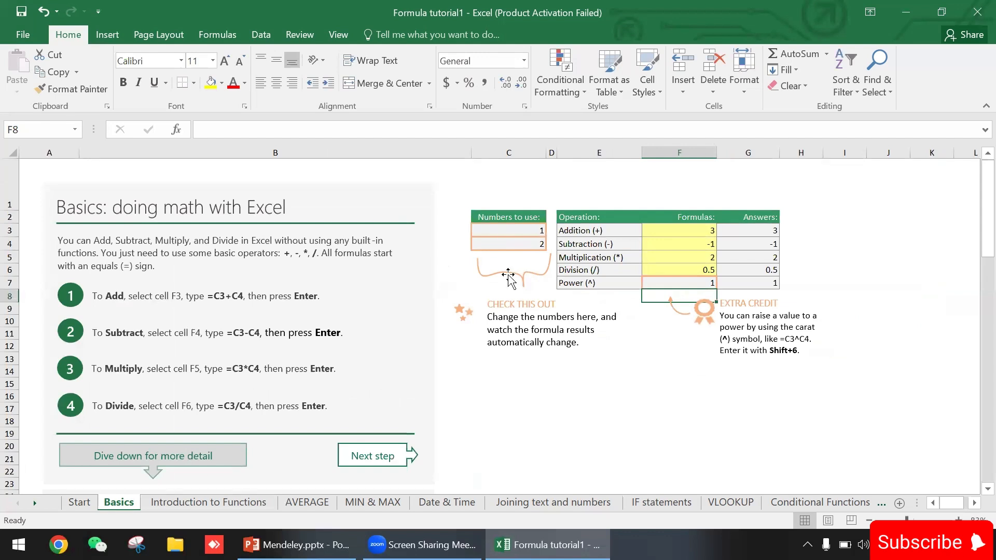
{"action": "left_click", "coordinate": [526, 231]}
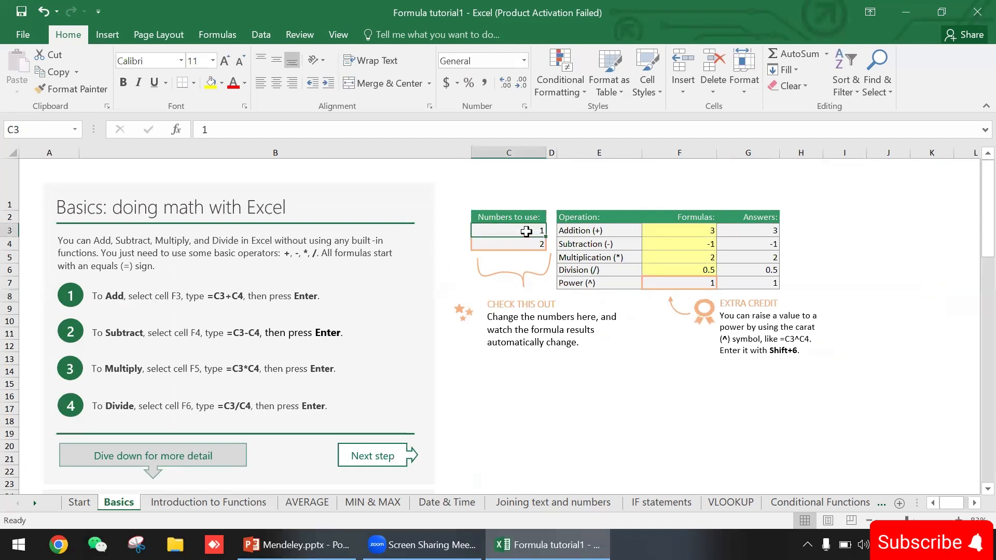
{"action": "type", "text": "2"}
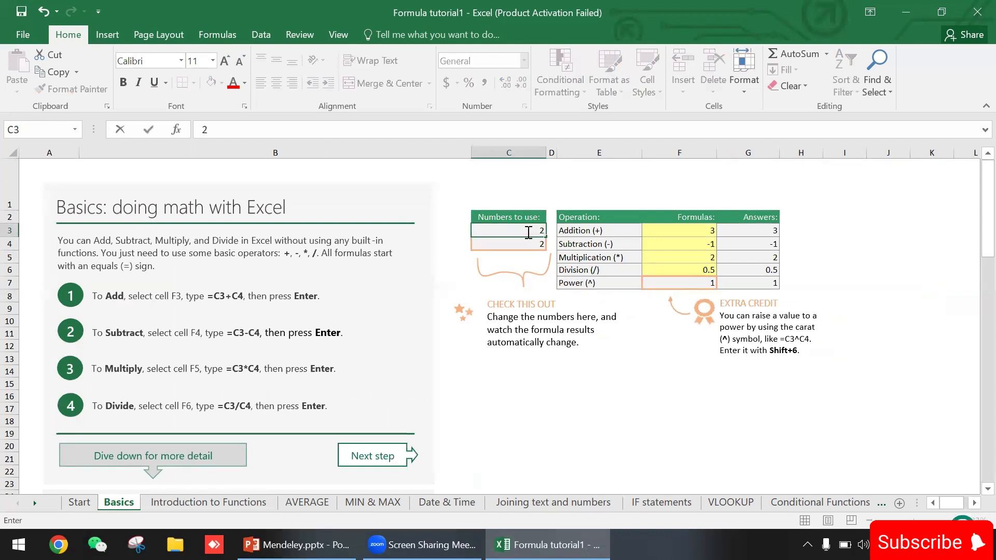
{"action": "key", "text": "Return"}
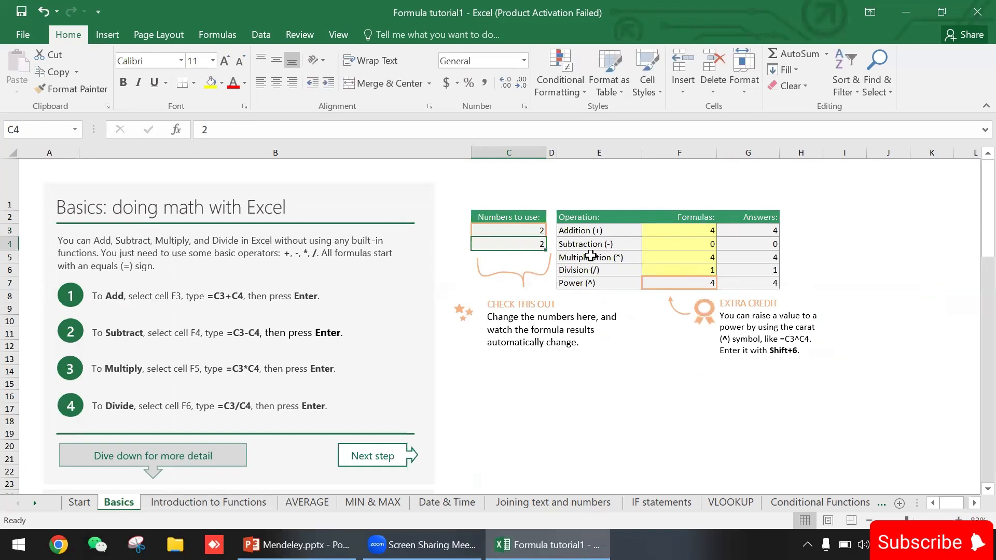
- Change the number in cell C3 to 5 to recalculate the five operations
{"action": "left_click", "coordinate": [522, 230]}
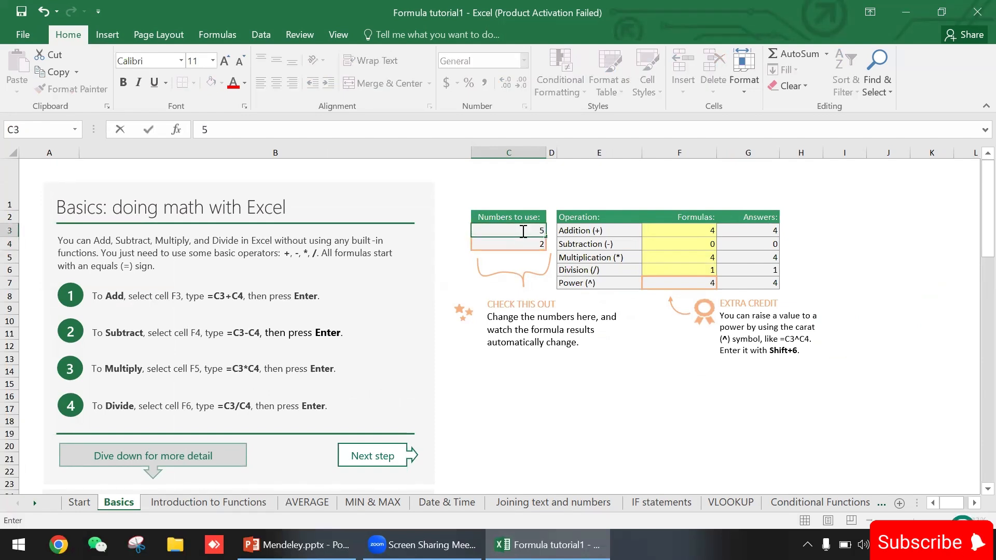
{"action": "type", "text": "5"}
{"action": "key", "text": "Return"}
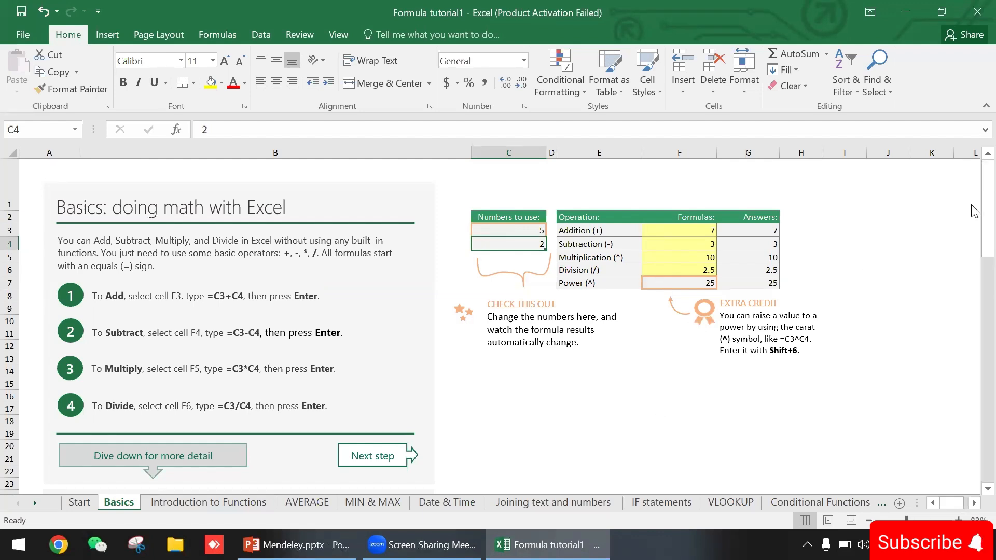
- Set the first number to use, in cell C3, to 9
{"action": "left_click_drag", "start_coordinate": [972, 222], "coordinate": [973, 288]}
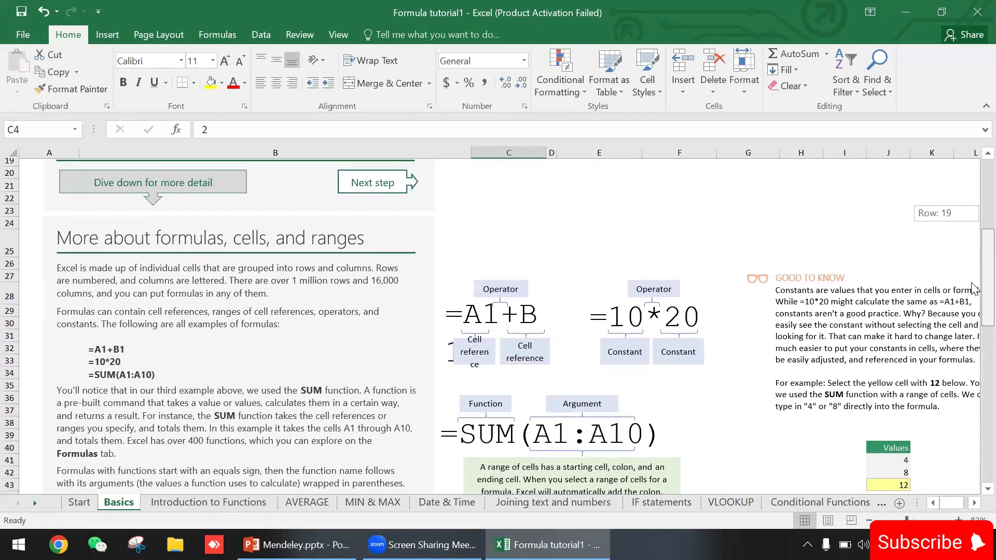
{"action": "left_click_drag", "start_coordinate": [974, 289], "coordinate": [974, 212]}
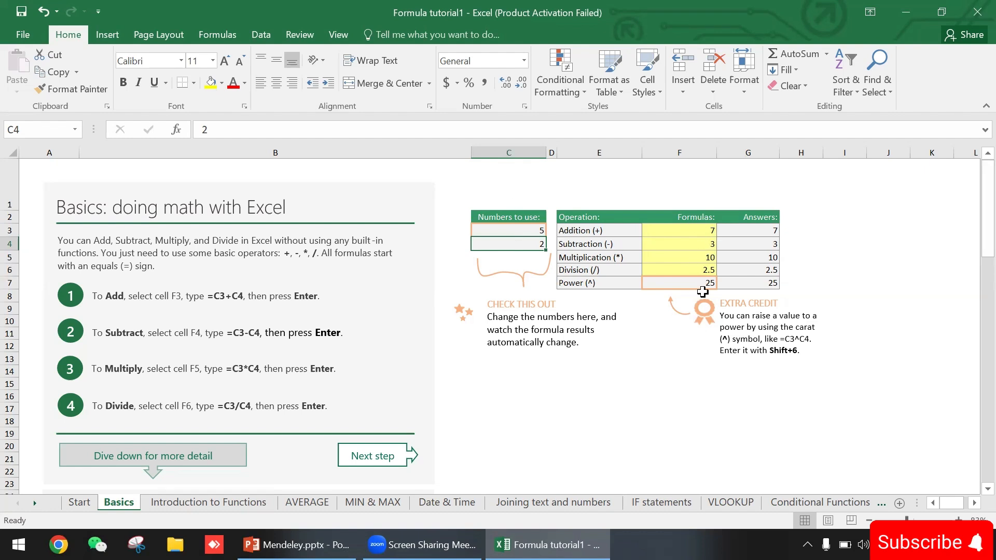
{"action": "left_click", "coordinate": [525, 232]}
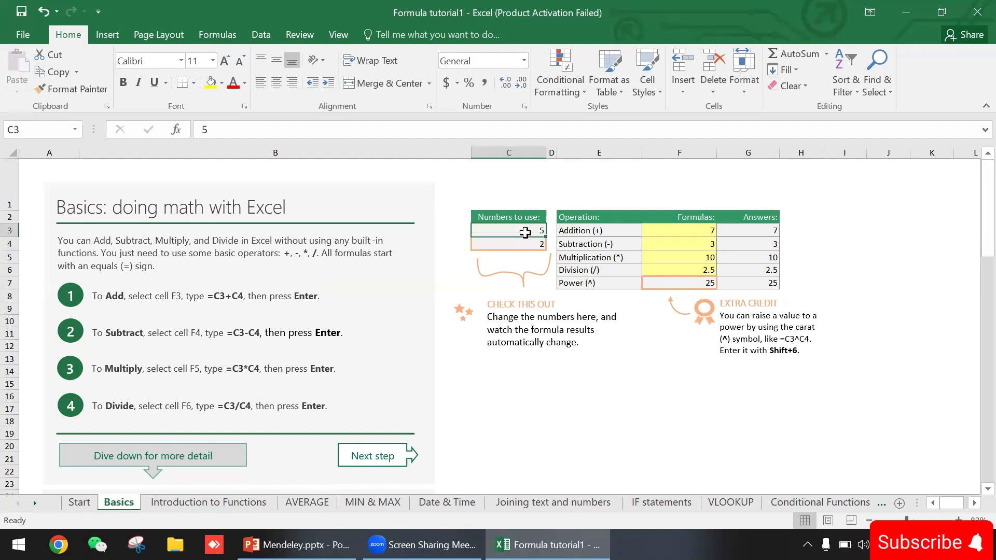
{"action": "type", "text": "9"}
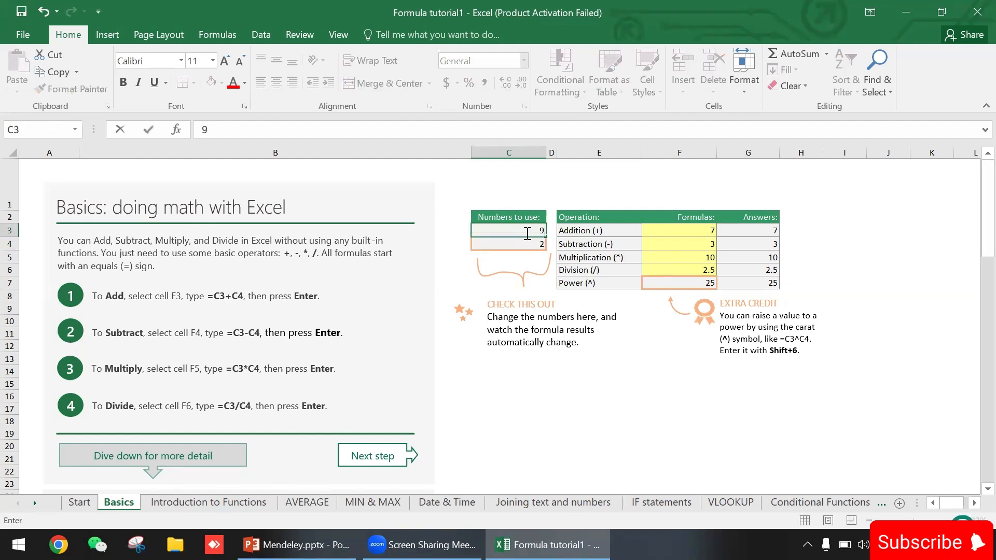
{"action": "key", "text": "Return"}
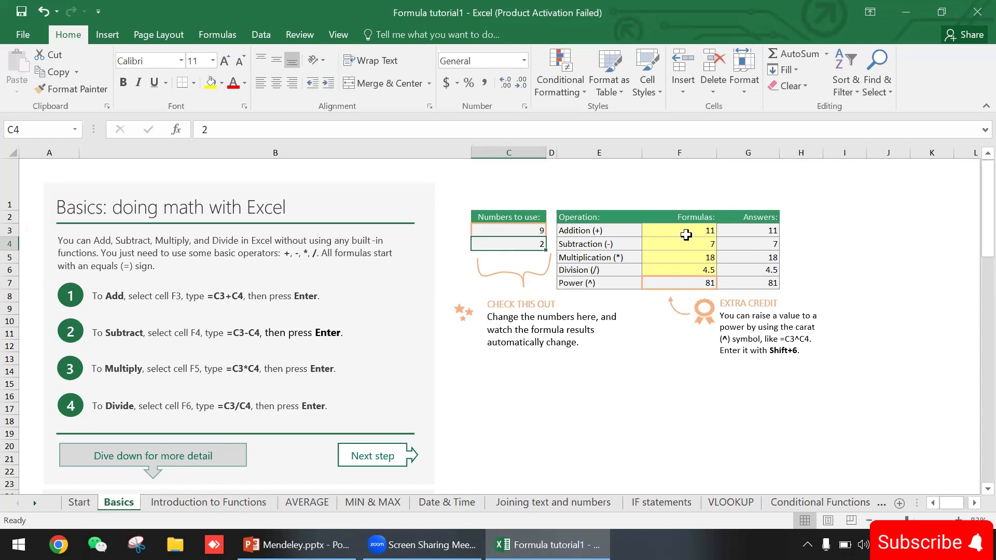
- Examine the formulas in the operations table and the section "More about formulas, cells, and ranges", highlighting the words "1 million rows"
{"action": "left_click", "coordinate": [686, 234]}
{"action": "key", "text": "ctrl+Down"}
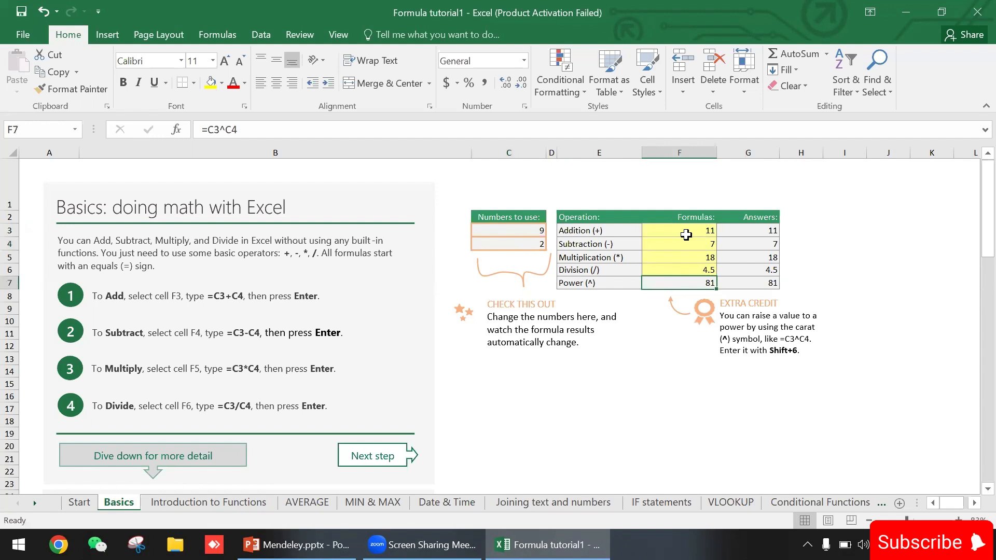
{"action": "left_click", "coordinate": [686, 235]}
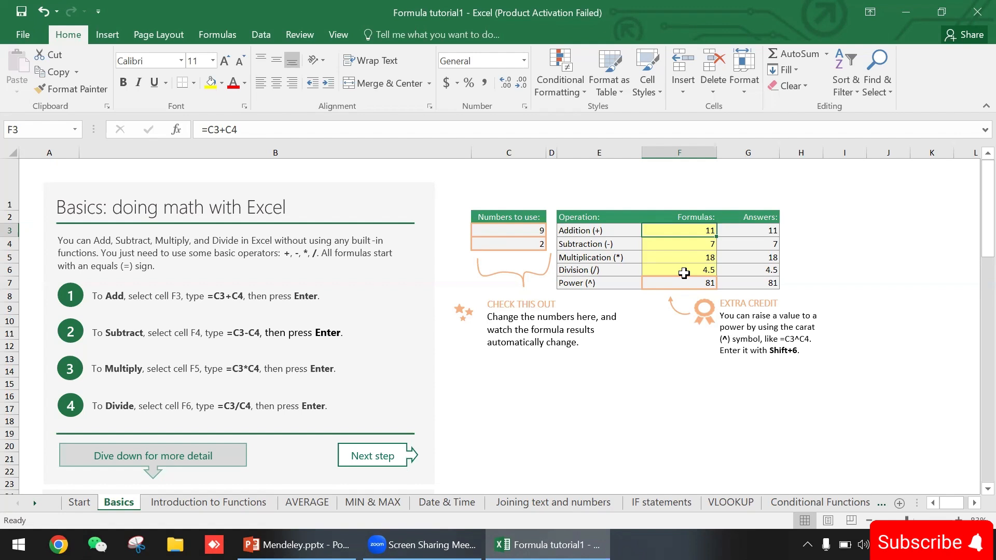
{"action": "left_click_drag", "start_coordinate": [988, 197], "coordinate": [974, 279]}
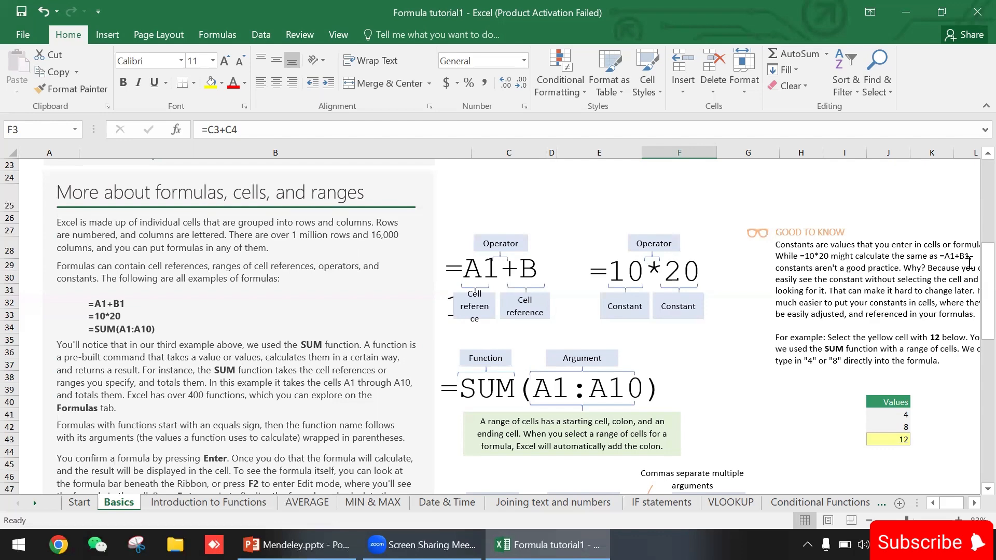
{"action": "left_click_drag", "start_coordinate": [979, 274], "coordinate": [972, 205]}
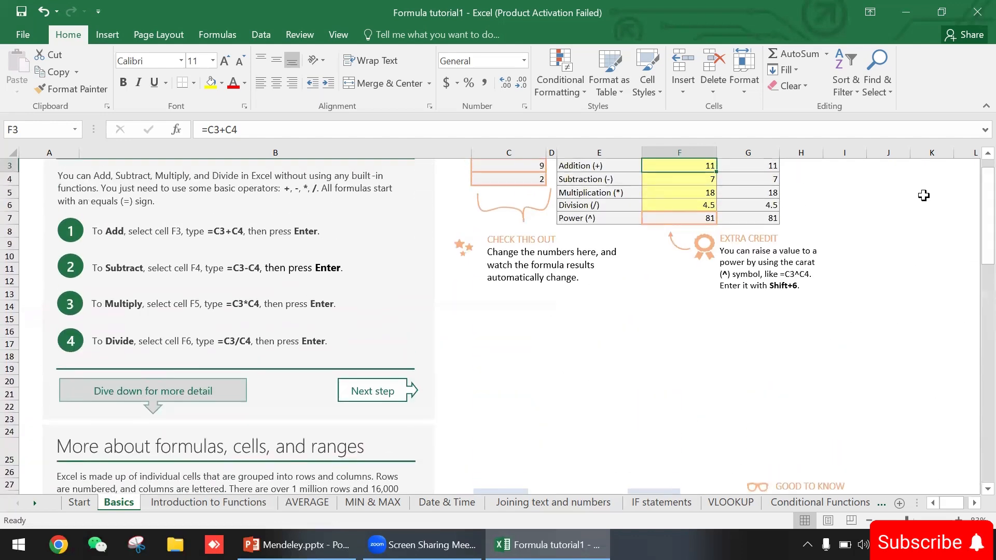
{"action": "left_click", "coordinate": [744, 178]}
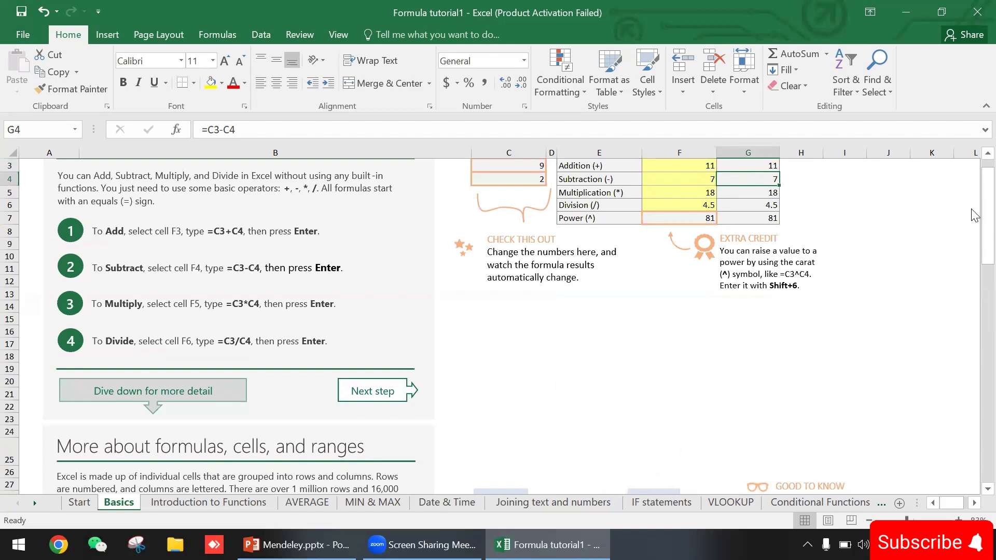
{"action": "left_click_drag", "start_coordinate": [975, 207], "coordinate": [973, 285]}
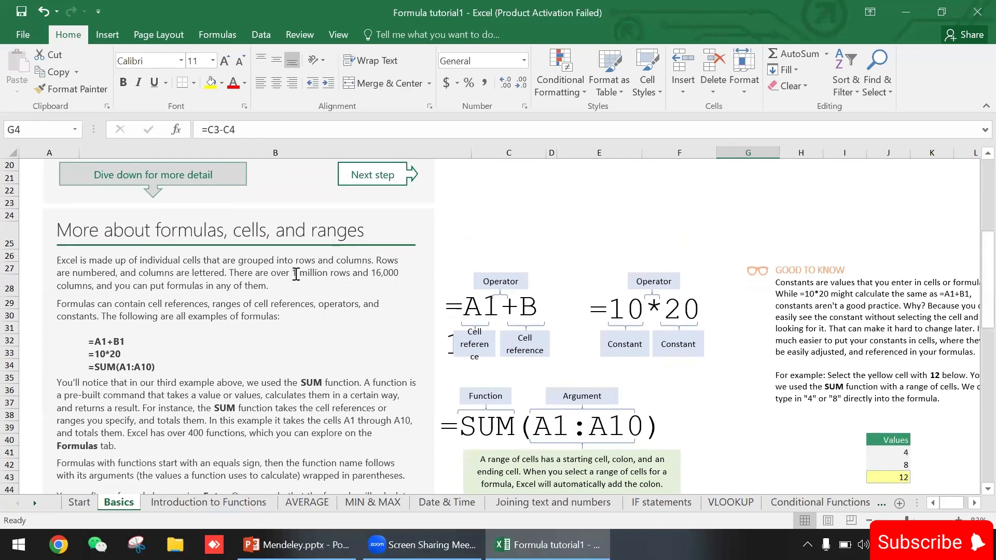
{"action": "left_click_drag", "start_coordinate": [292, 273], "coordinate": [343, 277]}
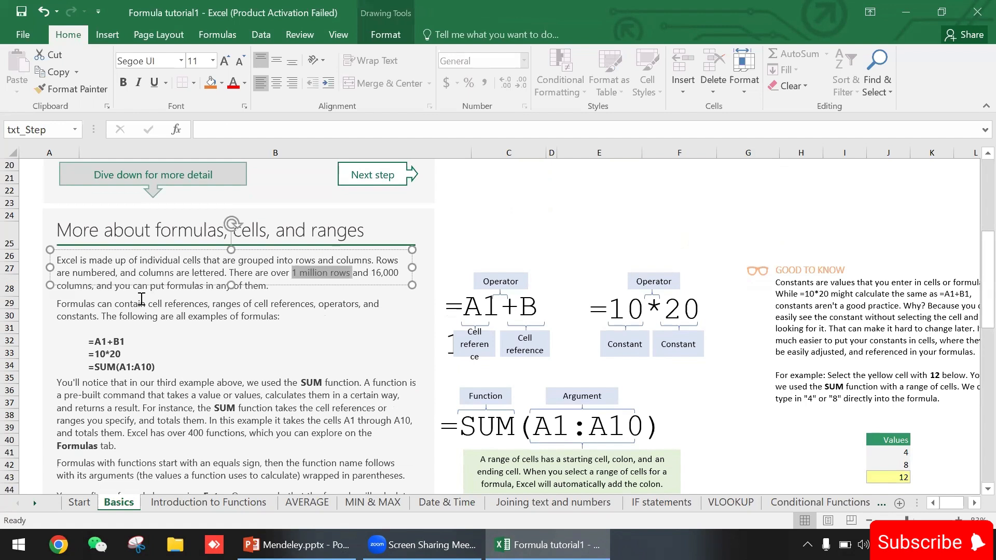
{"action": "left_click", "coordinate": [511, 234]}
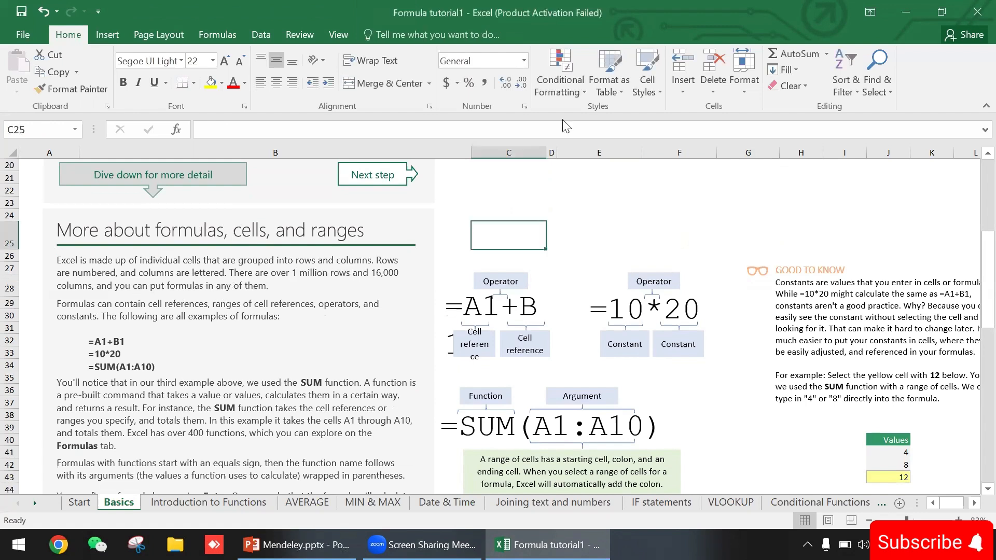
{"action": "left_click", "coordinate": [562, 120]}
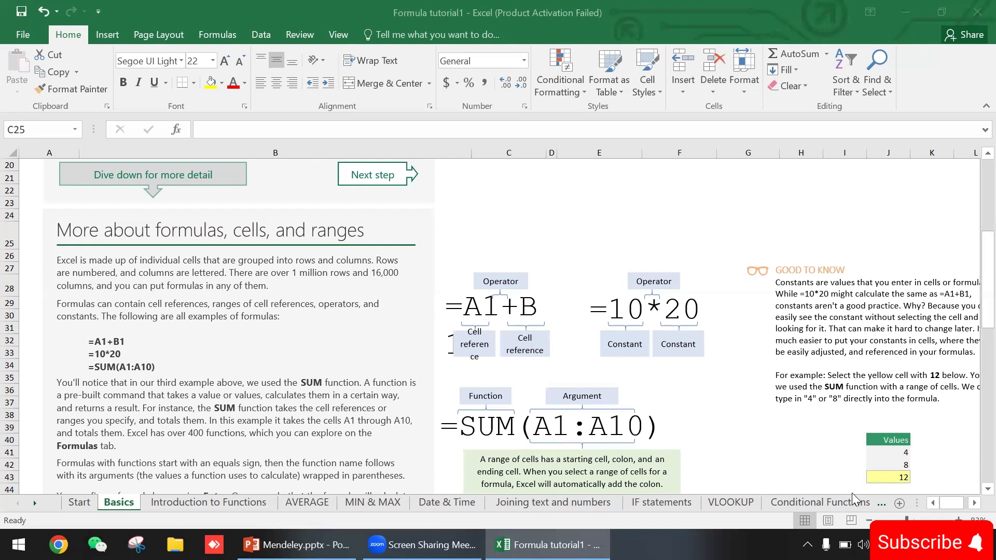
- Examine the Basics sheet's note about constants and the diagrams explaining the SUM function's arguments and cell ranges
{"action": "left_click", "coordinate": [973, 503]}
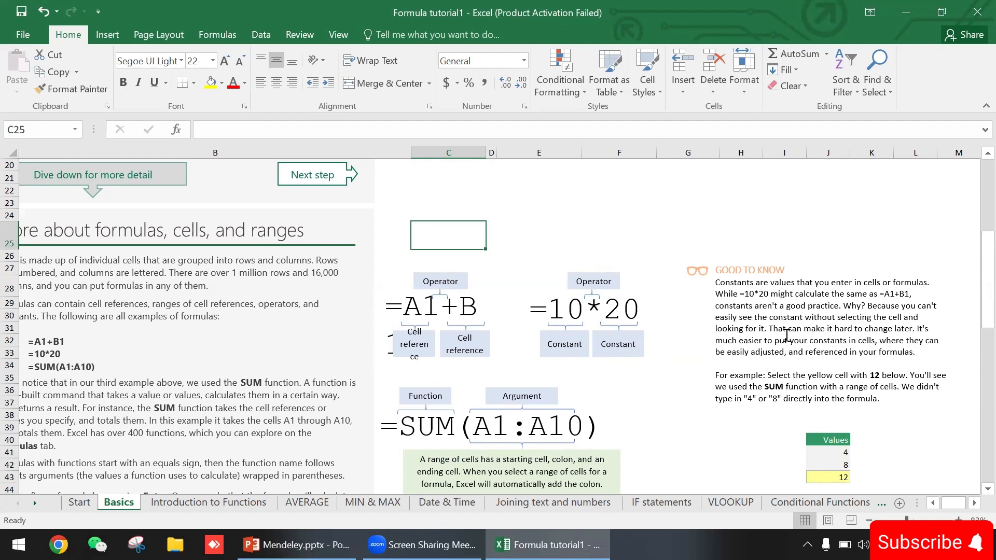
{"action": "left_click_drag", "start_coordinate": [976, 262], "coordinate": [973, 339]}
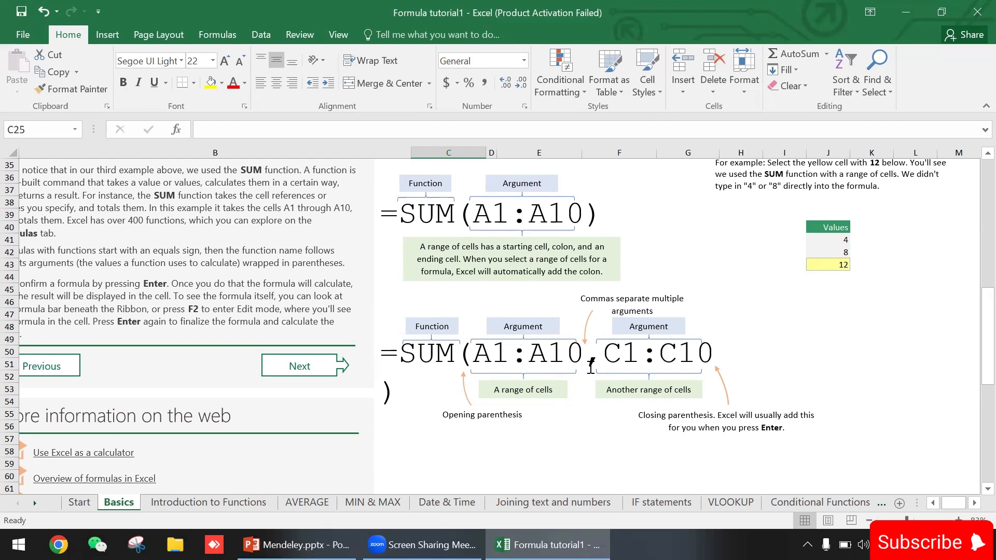
{"action": "left_click_drag", "start_coordinate": [986, 329], "coordinate": [975, 205]}
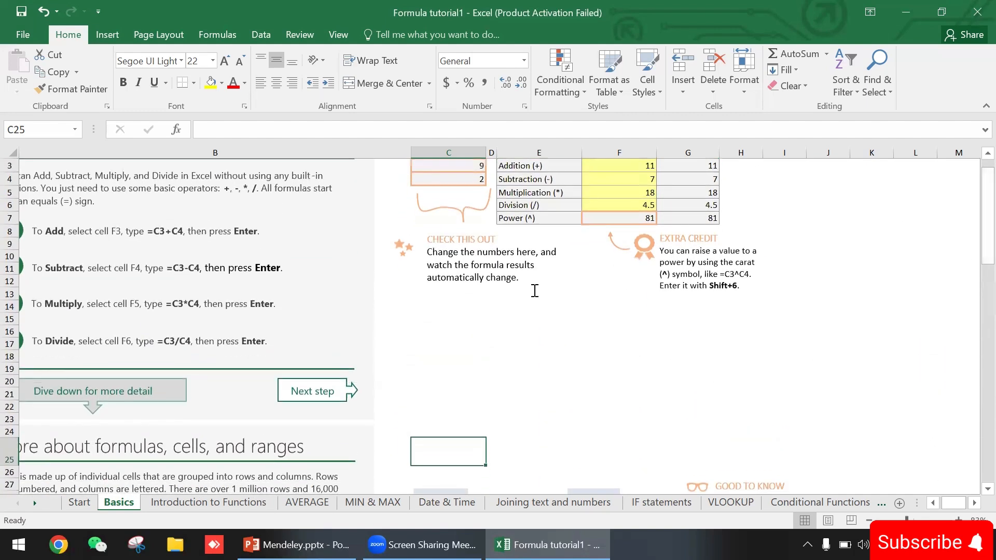
- Go to the Introduction to Functions sheet and clear the existing formula from the Fruit total in cell D7
{"action": "key", "text": "ctrl+Page_Down"}
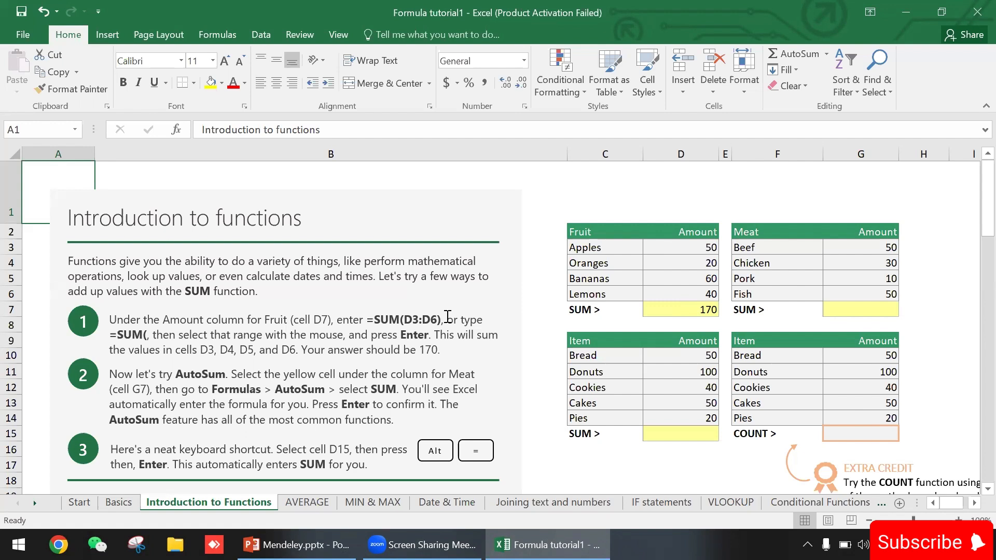
{"action": "double_click", "coordinate": [697, 309]}
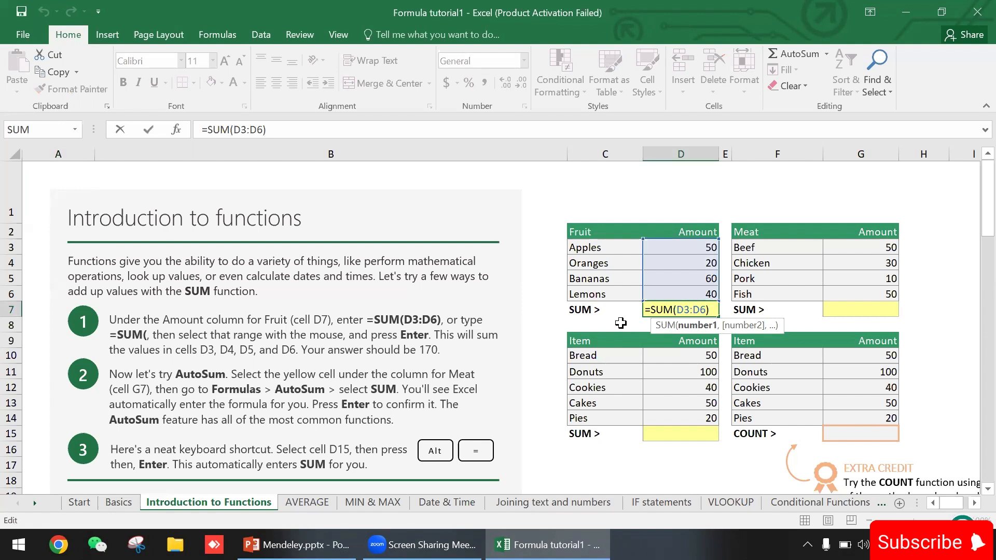
{"action": "left_click", "coordinate": [714, 307]}
{"action": "key", "text": "BackSpace"}
{"action": "key", "text": "BackSpace"}
{"action": "key", "text": "BackSpace"}
{"action": "key", "text": "BackSpace"}
{"action": "key", "text": "BackSpace"}
{"action": "key", "text": "BackSpace"}
{"action": "key", "text": "BackSpace"}
{"action": "key", "text": "BackSpace"}
{"action": "key", "text": "BackSpace"}
{"action": "key", "text": "BackSpace"}
{"action": "key", "text": "BackSpace"}
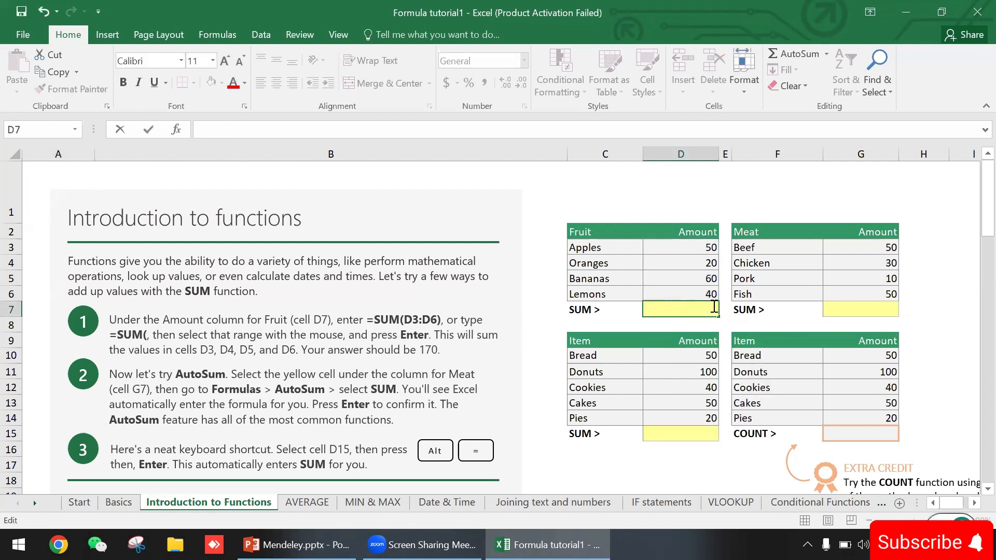
{"action": "left_click", "coordinate": [530, 313]}
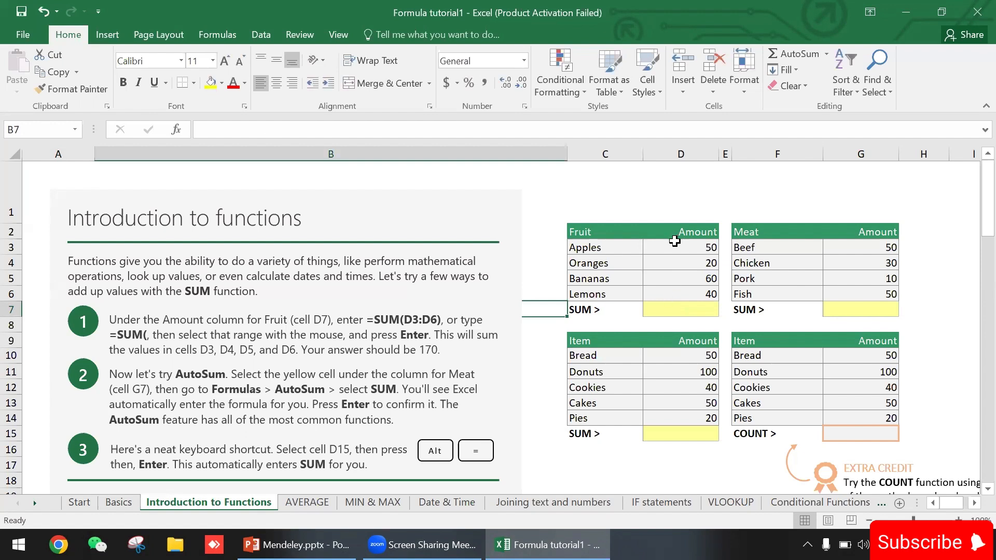
- Enter the formula =SUM(D3:D6) in cell D7 to total the Fruit amounts
{"action": "left_click", "coordinate": [670, 310]}
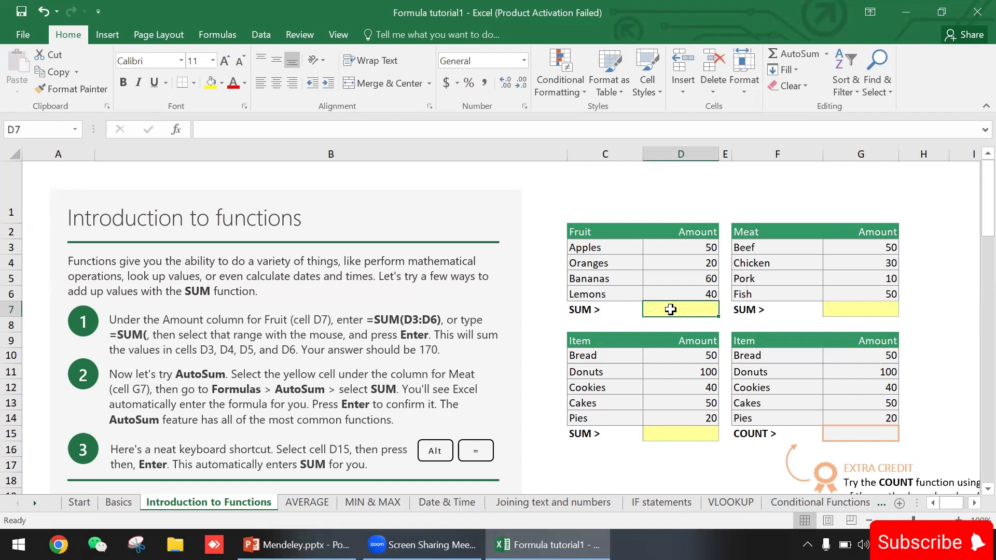
{"action": "type", "text": "="}
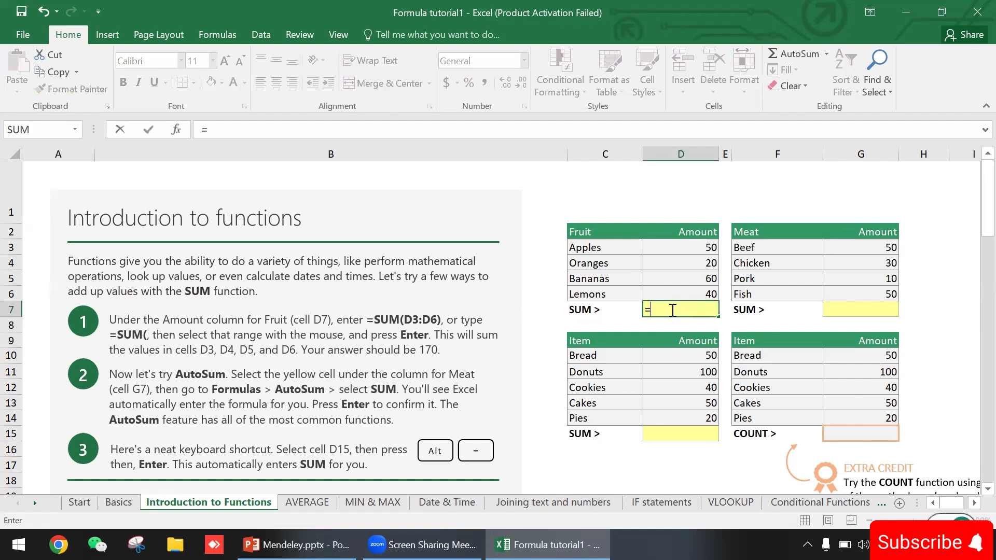
{"action": "type", "text": "su"}
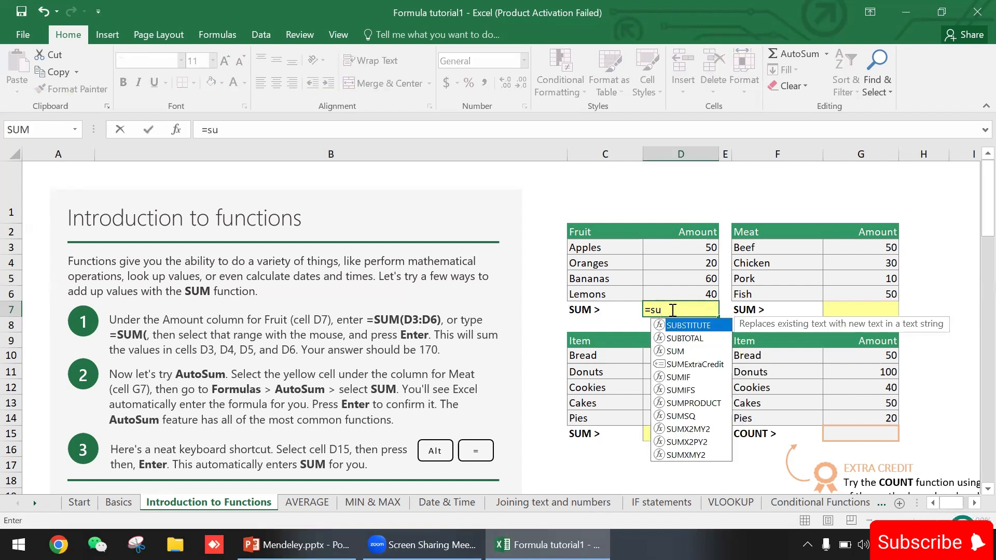
{"action": "type", "text": "m"}
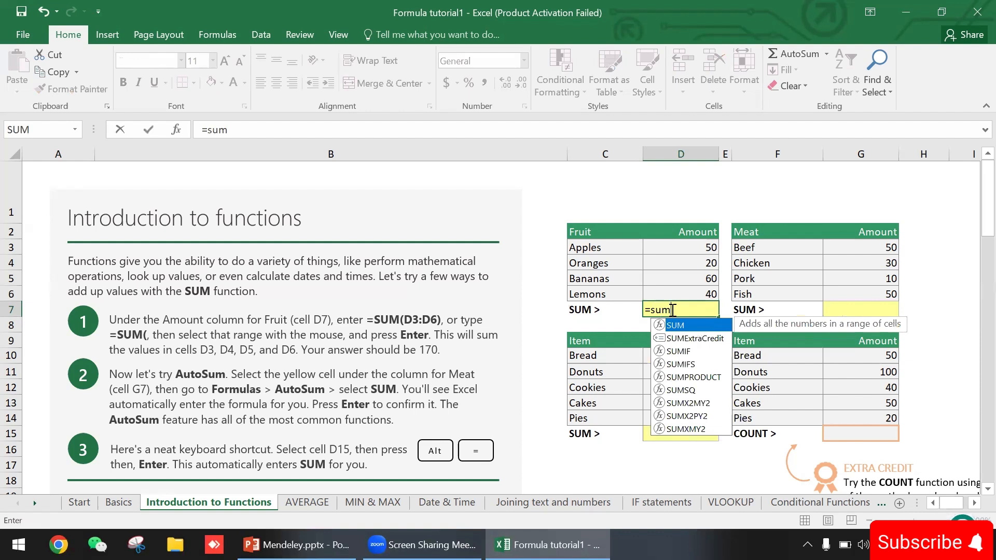
{"action": "type", "text": "("}
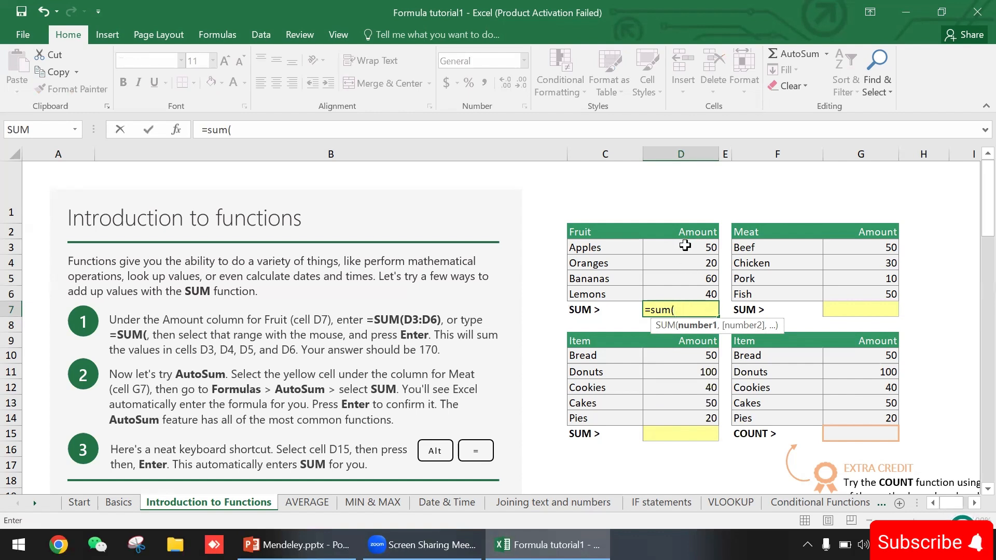
{"action": "type", "text": "d3"}
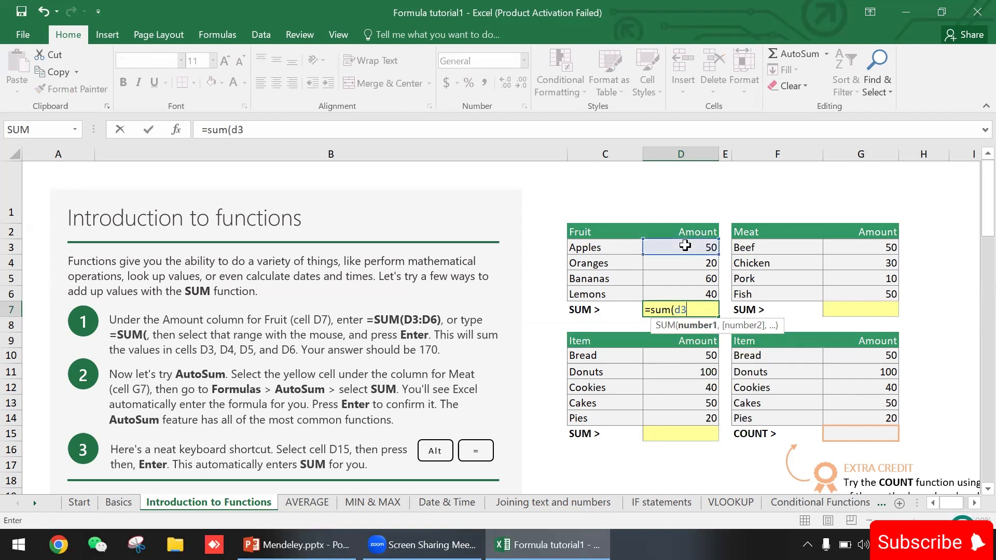
{"action": "type", "text": ":d"}
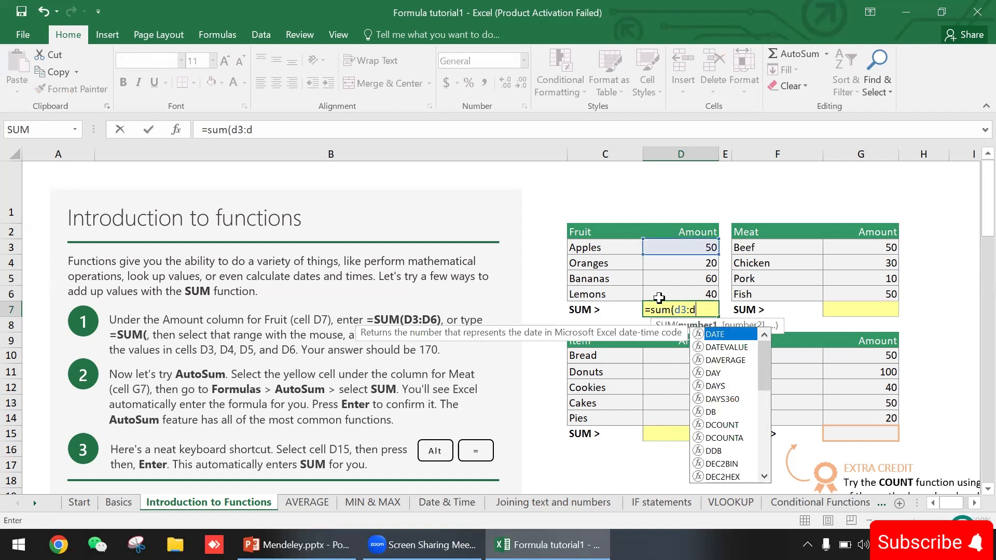
{"action": "type", "text": "6"}
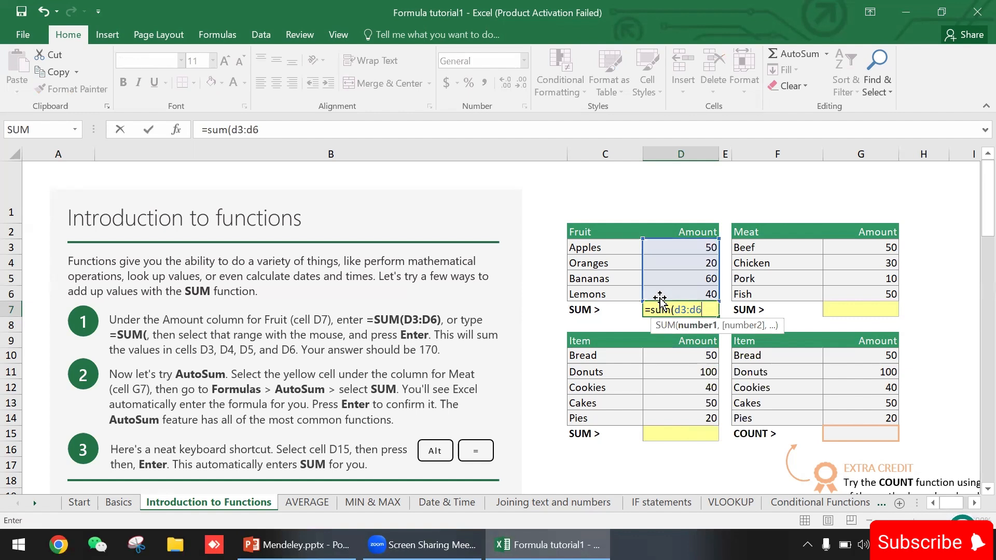
{"action": "key", "text": "Return"}
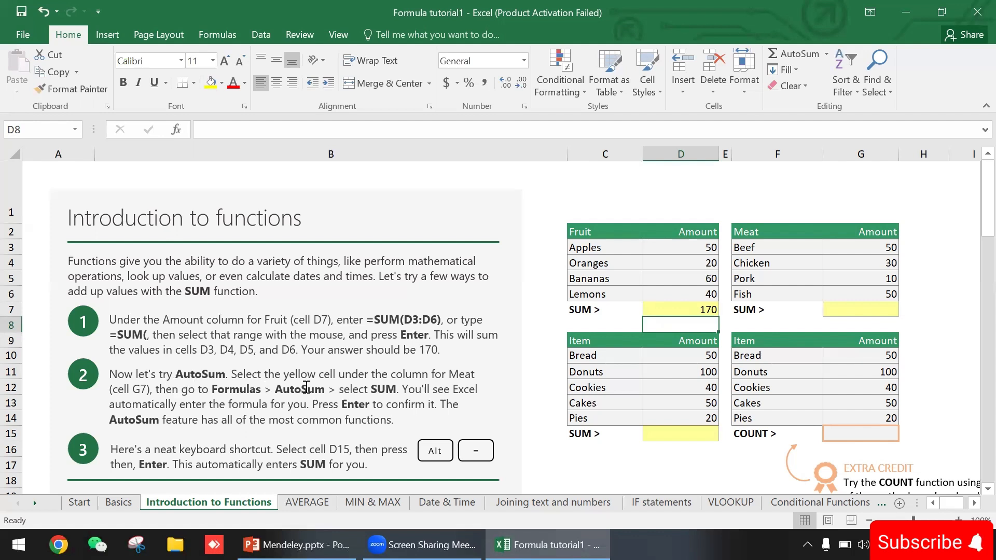
- Total the Meat amounts in cell G7 using AutoSum over the range G3:G6
{"action": "left_click", "coordinate": [880, 306]}
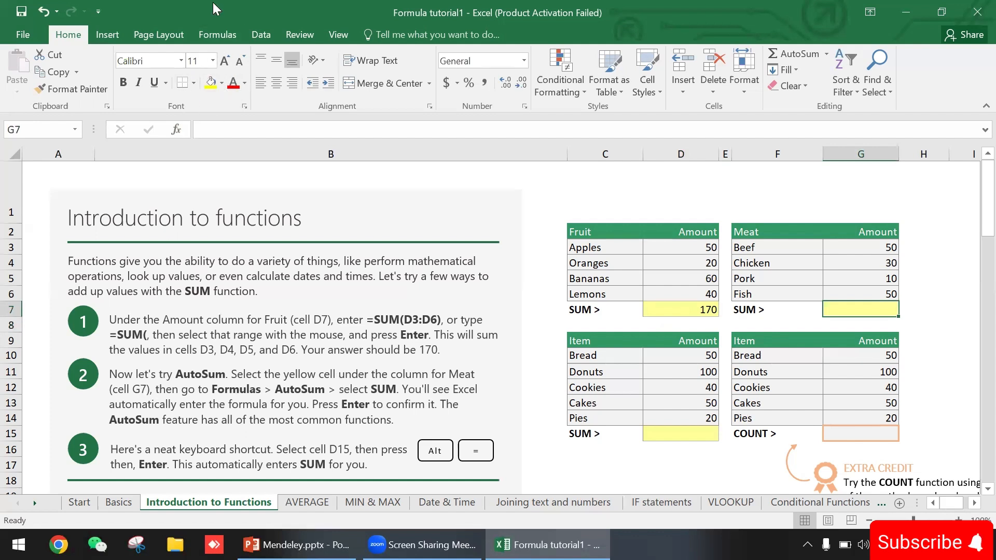
{"action": "left_click", "coordinate": [208, 39]}
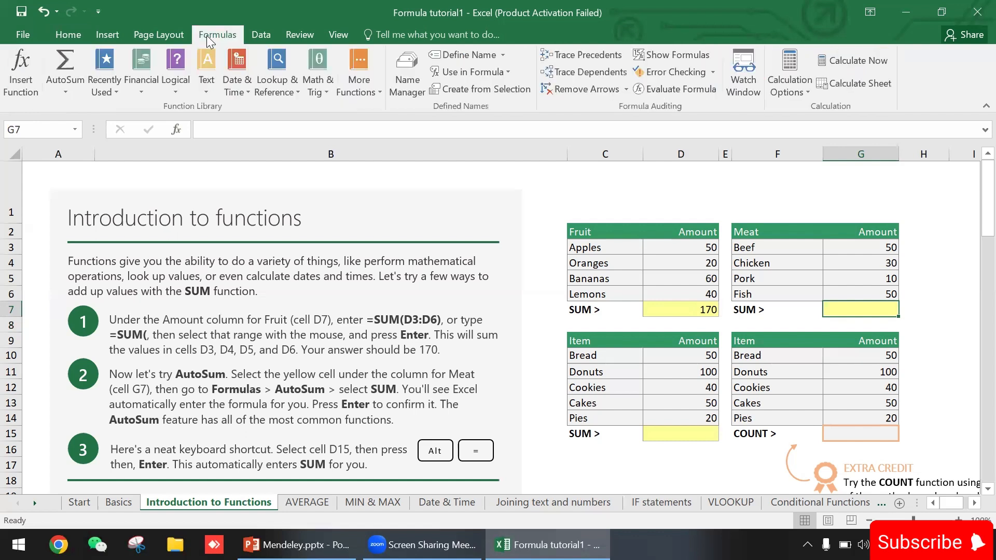
{"action": "left_click", "coordinate": [61, 62]}
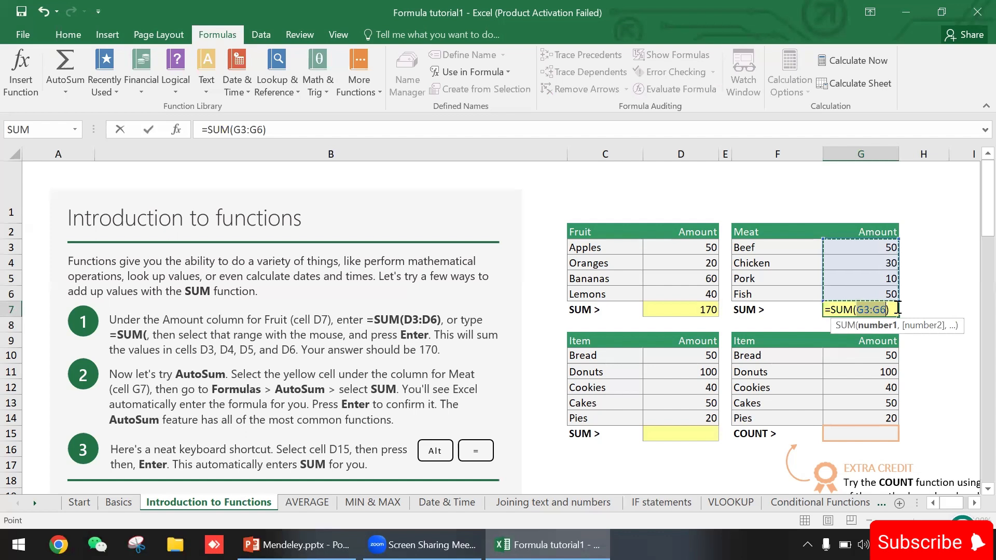
{"action": "key", "text": "Return"}
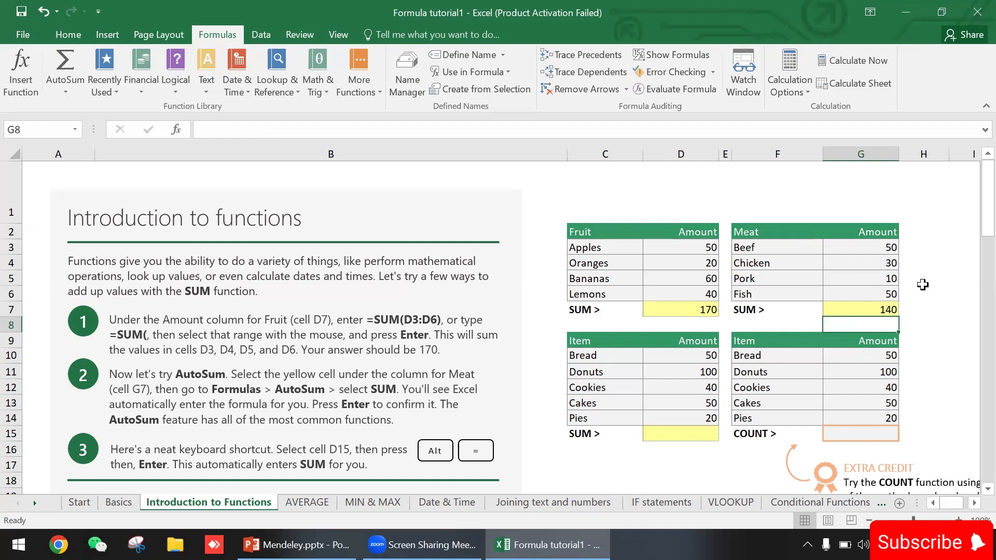
- Total the item amounts in cell D15 using AutoSum over the range D10:D14
{"action": "scroll", "coordinate": [974, 215], "scroll_direction": "down", "scroll_amount": 2}
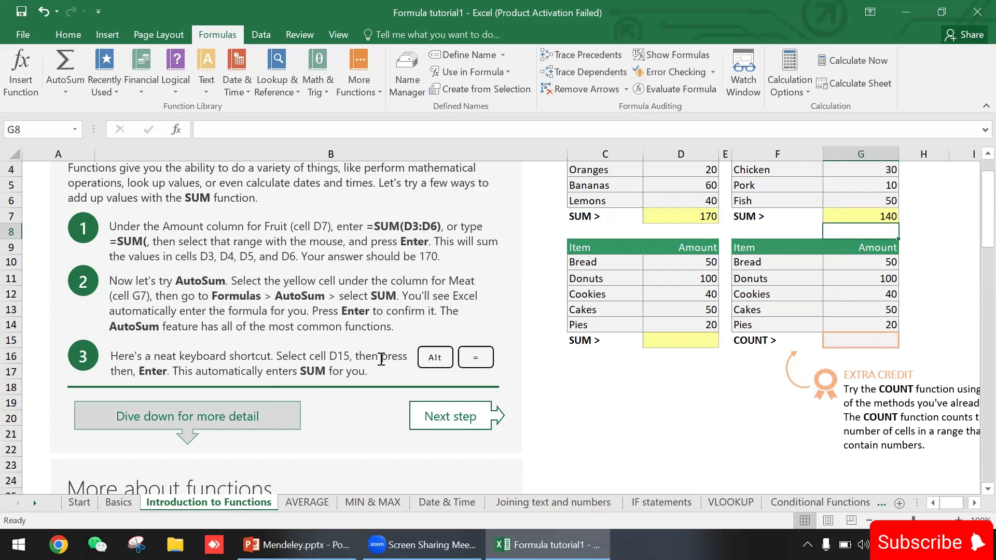
{"action": "left_click", "coordinate": [678, 339]}
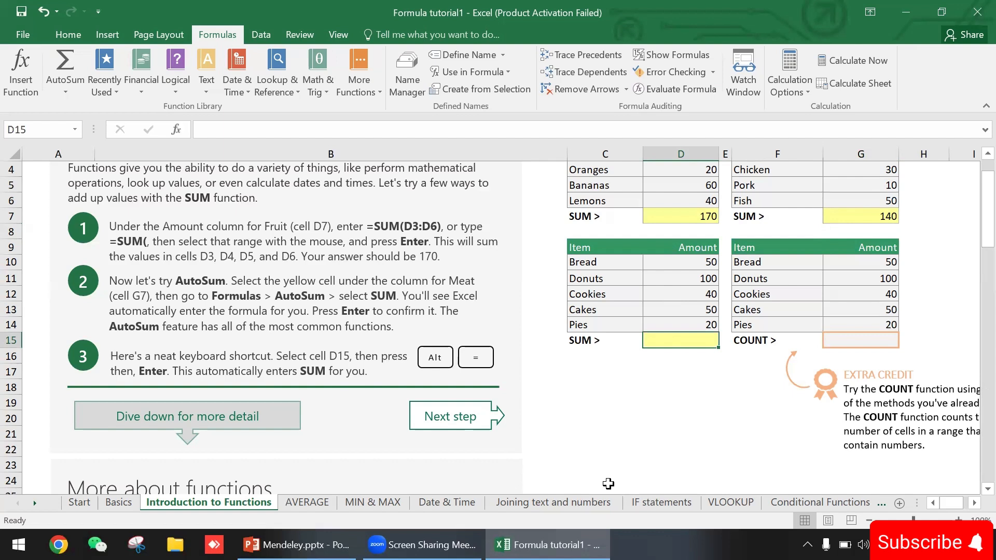
{"action": "key", "text": "alt"}
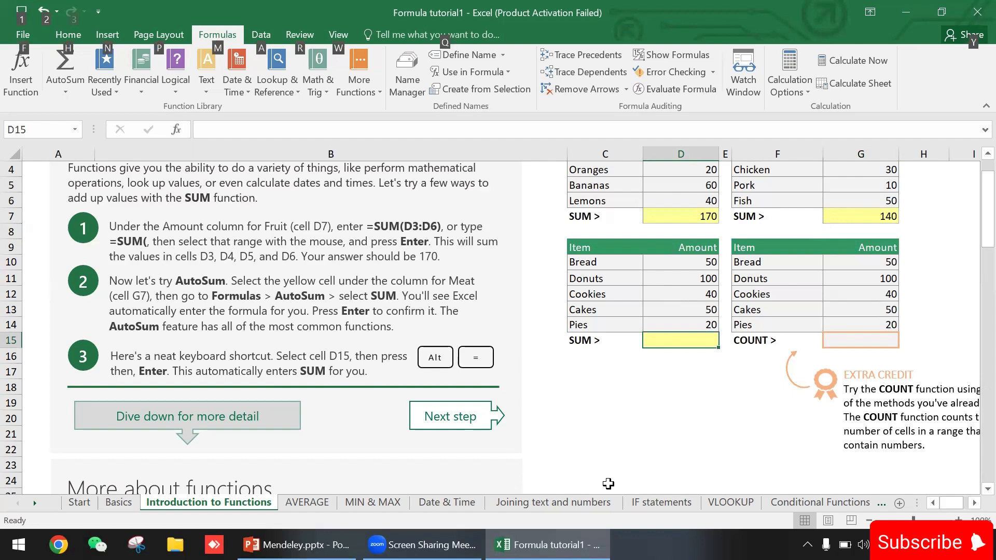
{"action": "key", "text": "alt+="}
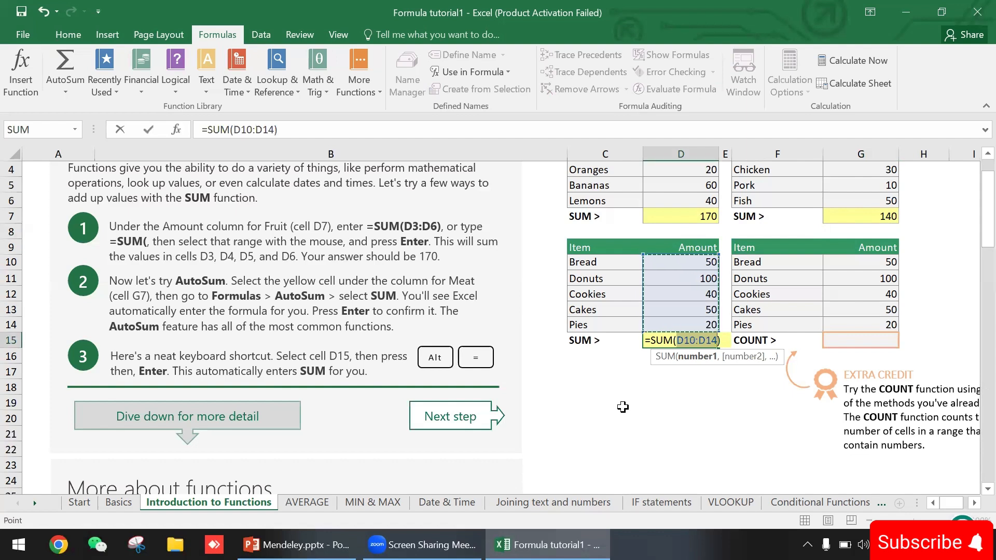
{"action": "key", "text": "Return"}
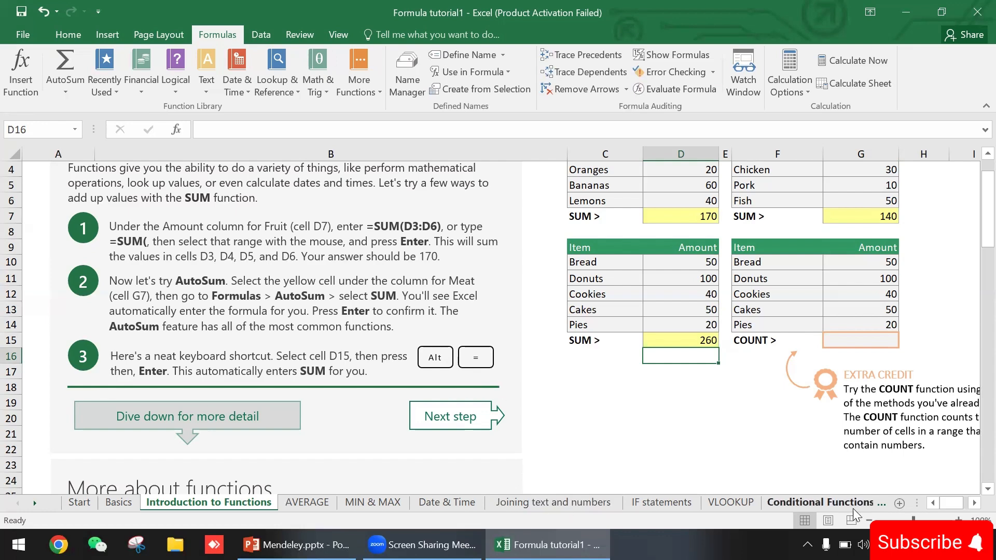
- Insert an AutoSum formula over G10:G14 in cell G15, beside the COUNT label of the second Item table
{"action": "scroll", "coordinate": [619, 278], "scroll_direction": "down", "scroll_amount": 1}
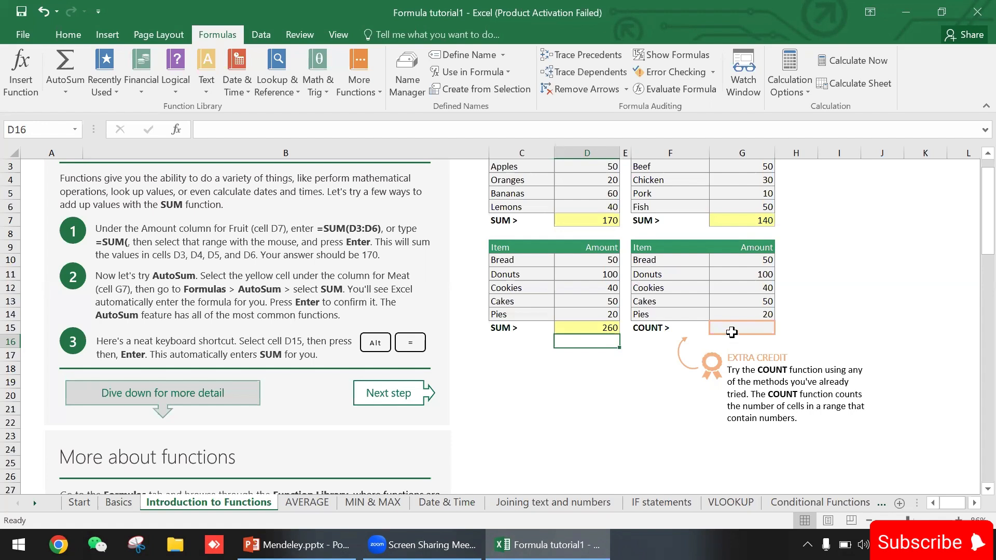
{"action": "left_click", "coordinate": [667, 329]}
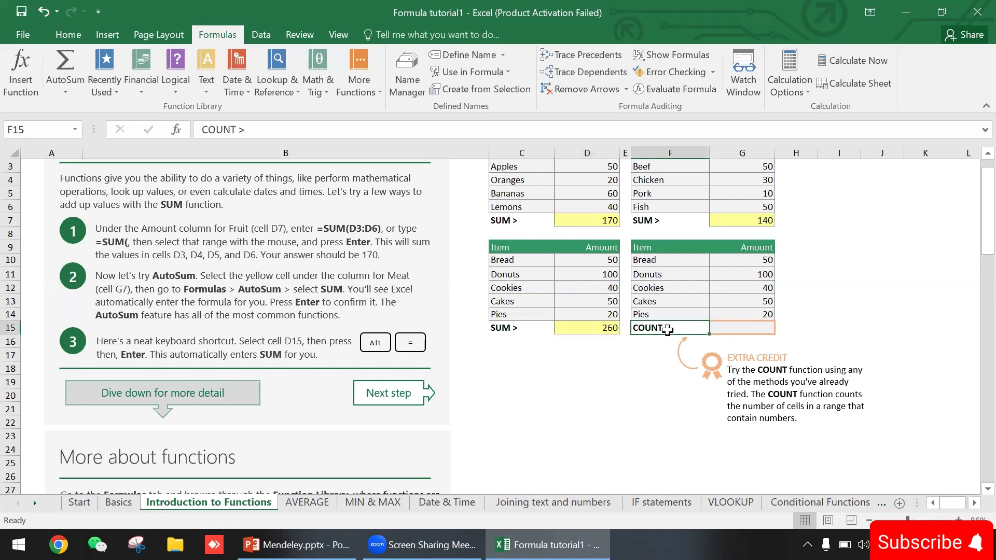
{"action": "left_click", "coordinate": [734, 326]}
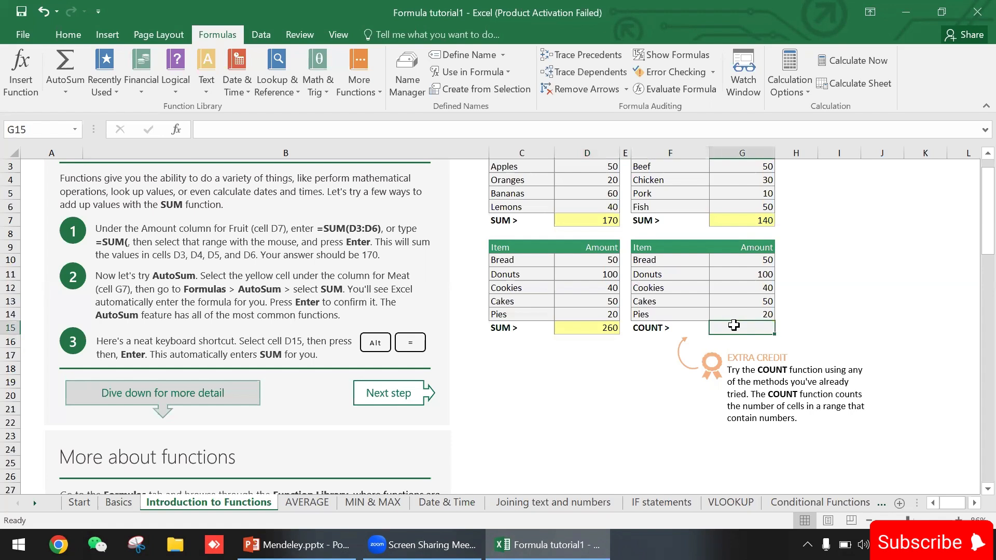
{"action": "mouse_move", "coordinate": [987, 216]}
{"action": "left_mouse_down"}
{"action": "mouse_move", "coordinate": [977, 306]}
{"action": "mouse_move", "coordinate": [975, 220]}
{"action": "left_mouse_up"}
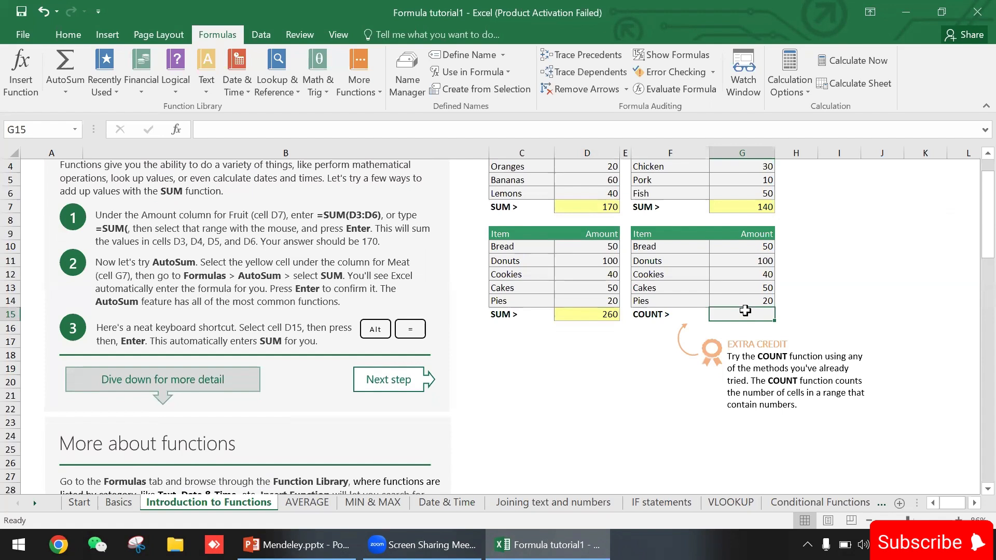
{"action": "left_click_drag", "start_coordinate": [757, 246], "coordinate": [760, 304]}
{"action": "left_click", "coordinate": [749, 313]}
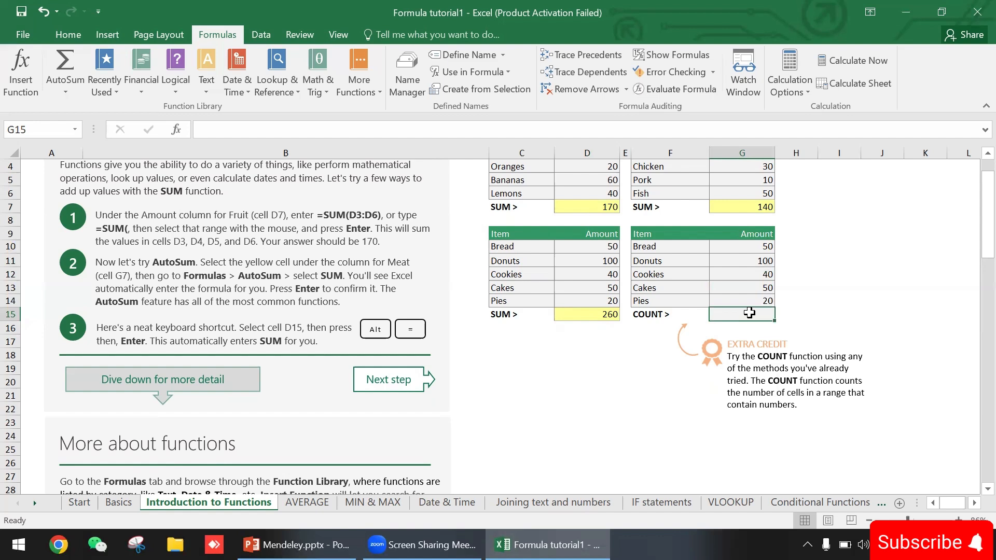
{"action": "key", "text": "alt+equal"}
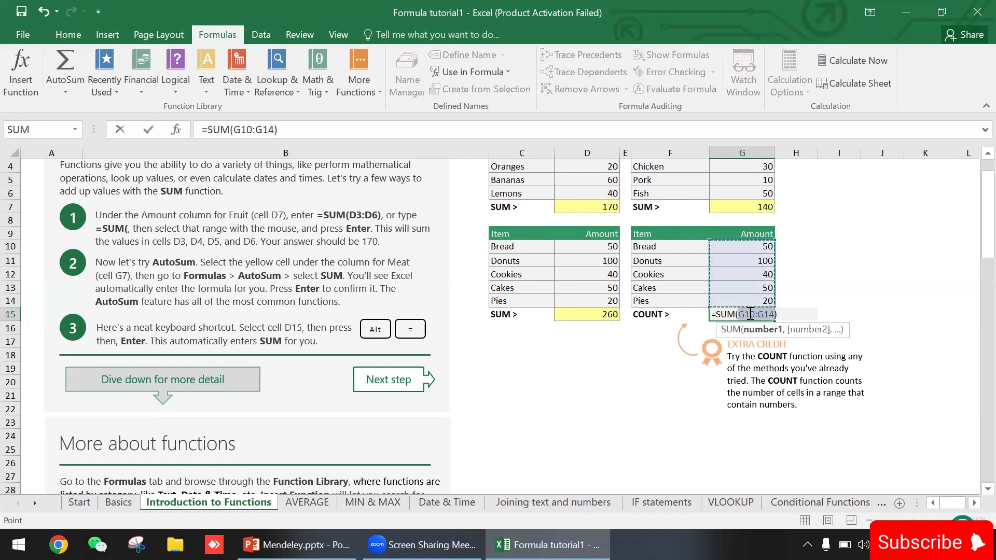
{"action": "key", "text": "Return"}
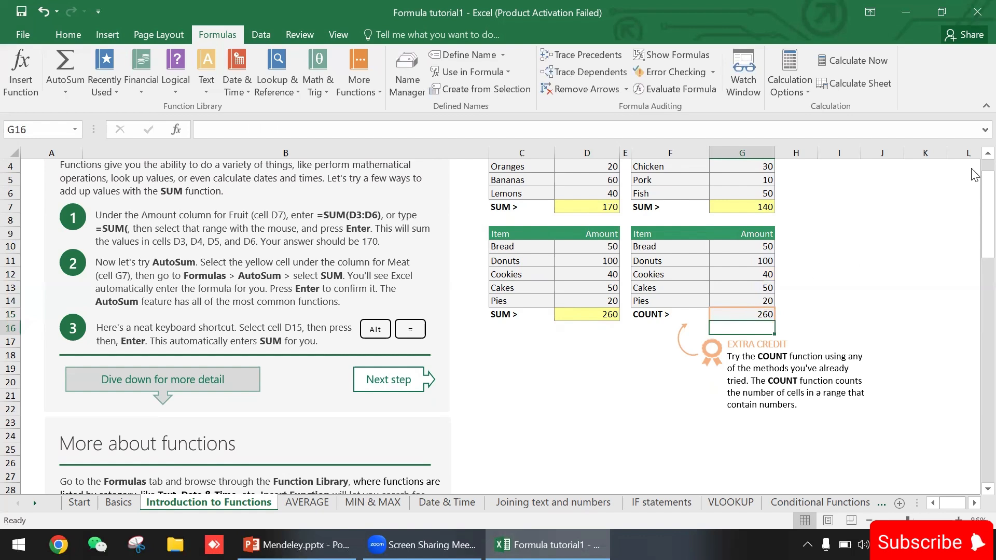
- Clear the existing SUM formula from cell D39 below the Fruit amounts in the More about functions section
{"action": "left_click_drag", "start_coordinate": [974, 193], "coordinate": [974, 263]}
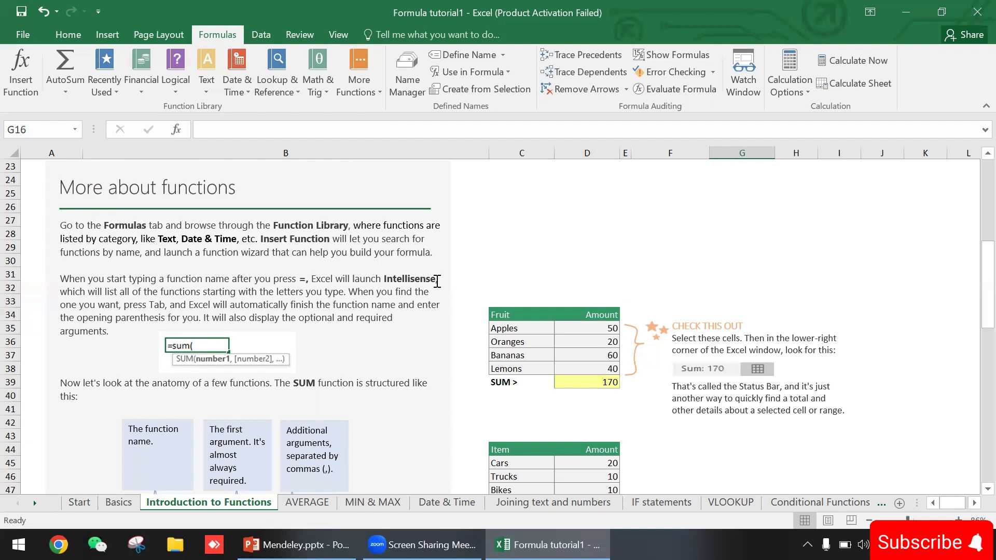
{"action": "left_click", "coordinate": [595, 380]}
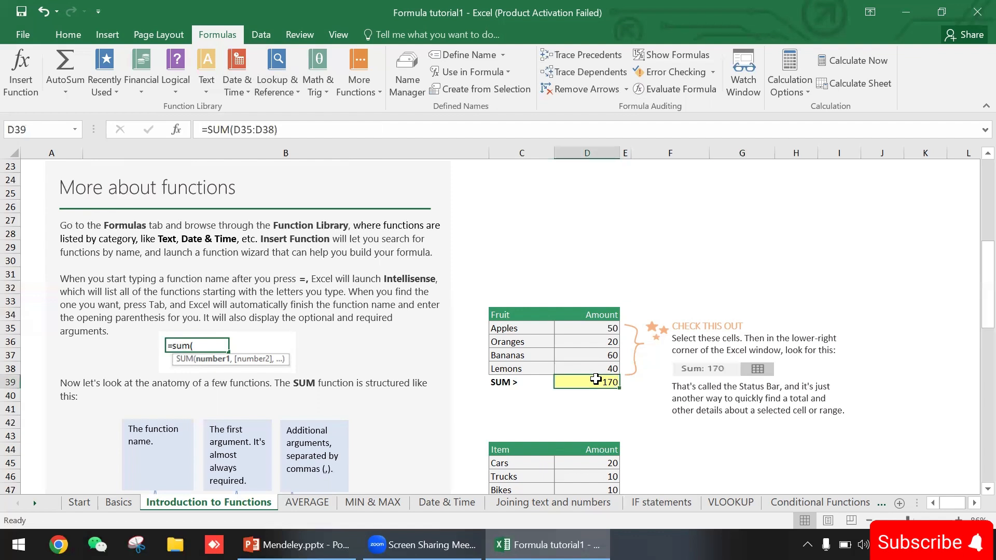
{"action": "double_click", "coordinate": [595, 379]}
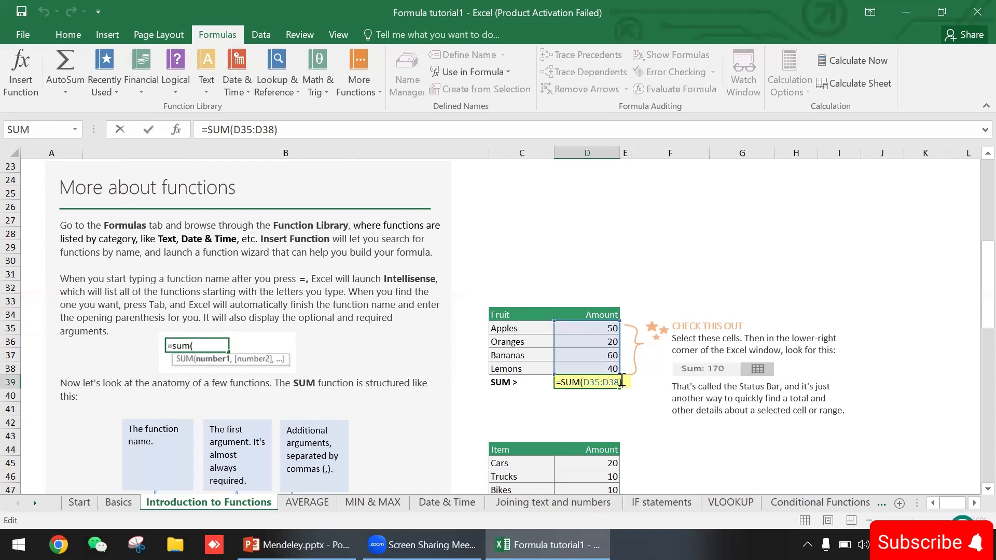
{"action": "key", "text": "BackSpace"}
{"action": "key", "text": "BackSpace"}
{"action": "key", "text": "BackSpace"}
{"action": "key", "text": "BackSpace"}
{"action": "key", "text": "BackSpace"}
{"action": "key", "text": "BackSpace"}
{"action": "key", "text": "BackSpace"}
{"action": "key", "text": "BackSpace"}
{"action": "key", "text": "BackSpace"}
{"action": "key", "text": "BackSpace"}
{"action": "key", "text": "BackSpace"}
{"action": "key", "text": "BackSpace"}
{"action": "key", "text": "BackSpace"}
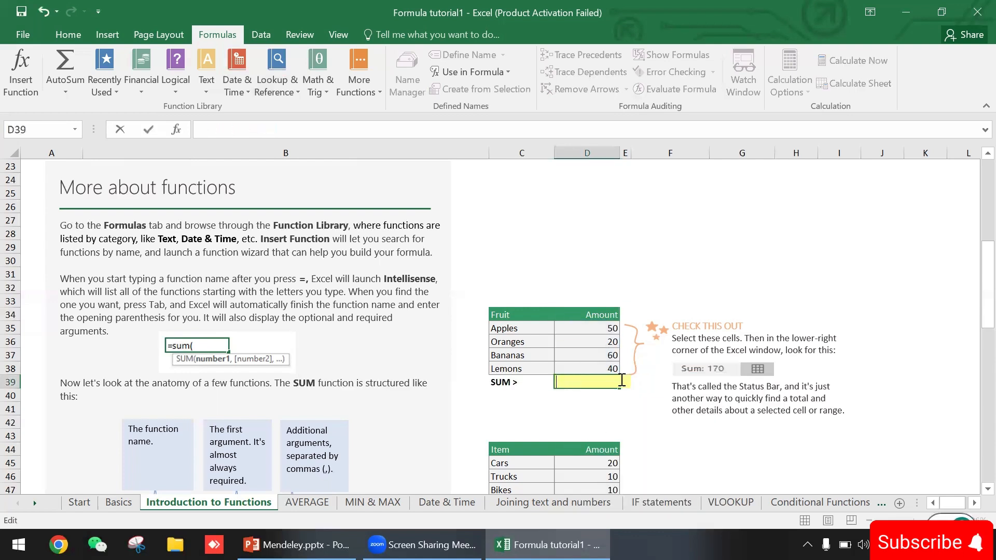
- Enter a SUM formula over D35:D38 in the emptied cell D39, completing the function name from the formula suggestions
{"action": "type", "text": "=h"}
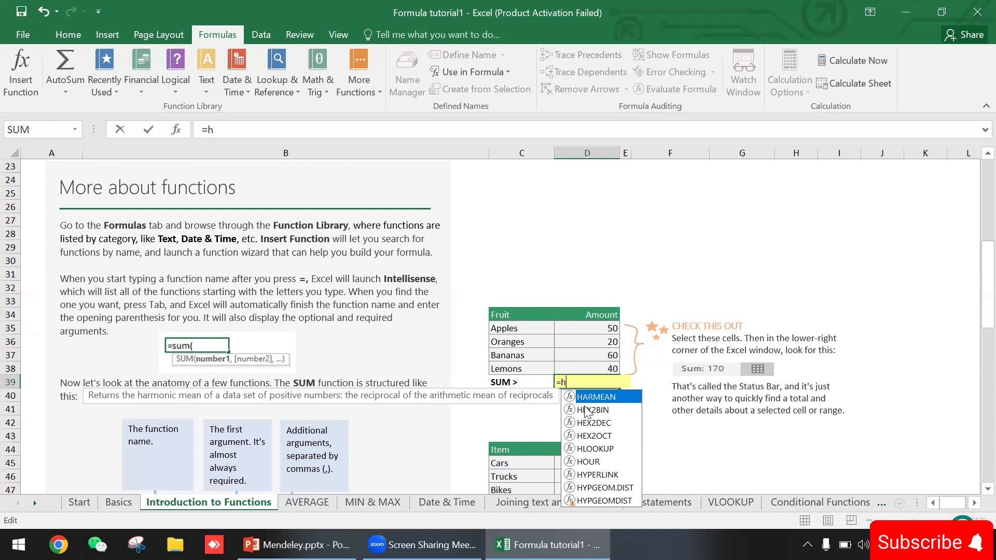
{"action": "key", "text": "BackSpace"}
{"action": "type", "text": "s"}
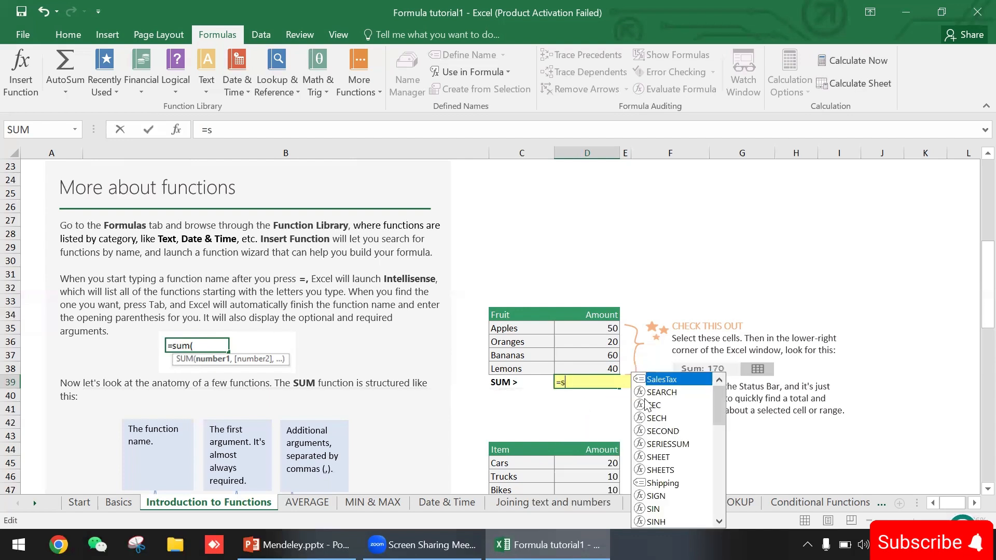
{"action": "type", "text": "u"}
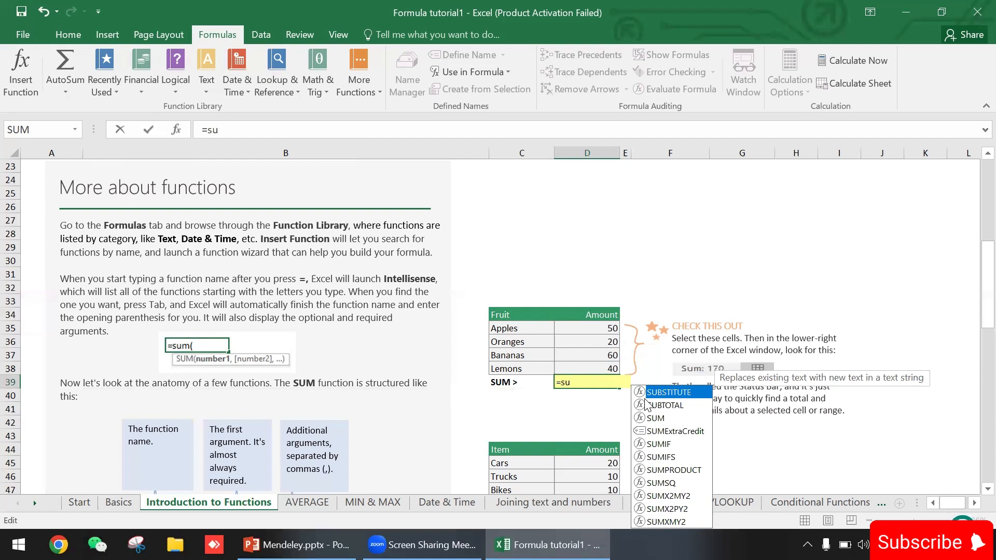
{"action": "left_click", "coordinate": [655, 418]}
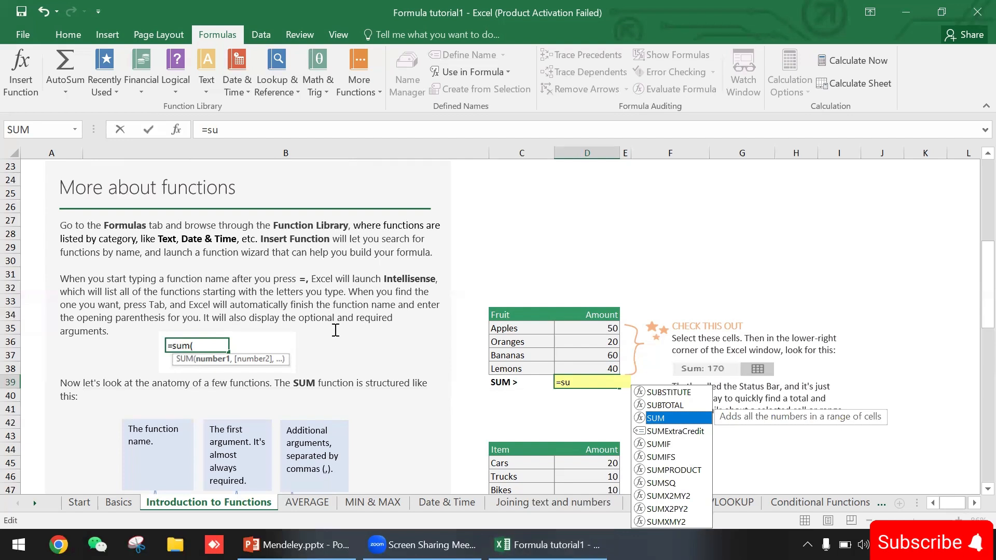
{"action": "key", "text": "Tab"}
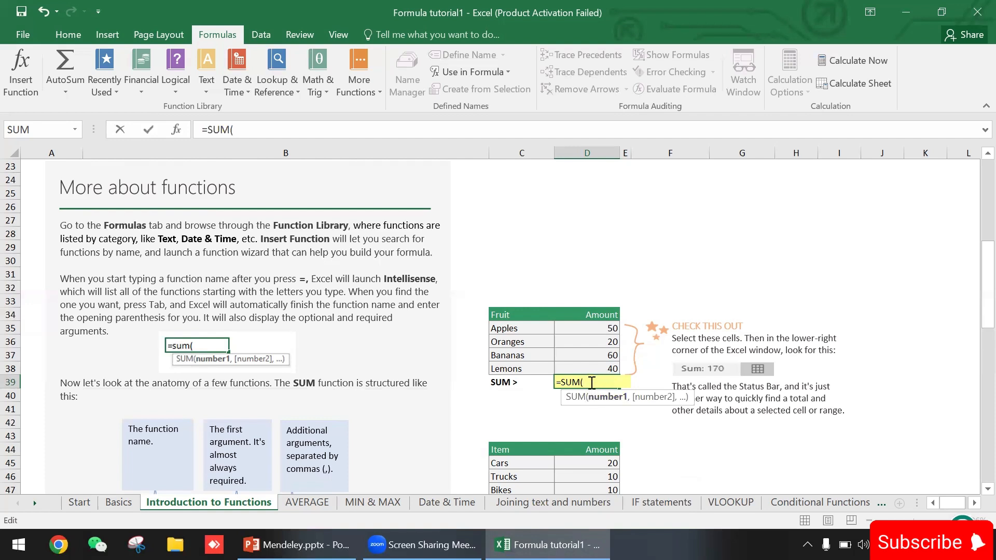
{"action": "left_click", "coordinate": [586, 325]}
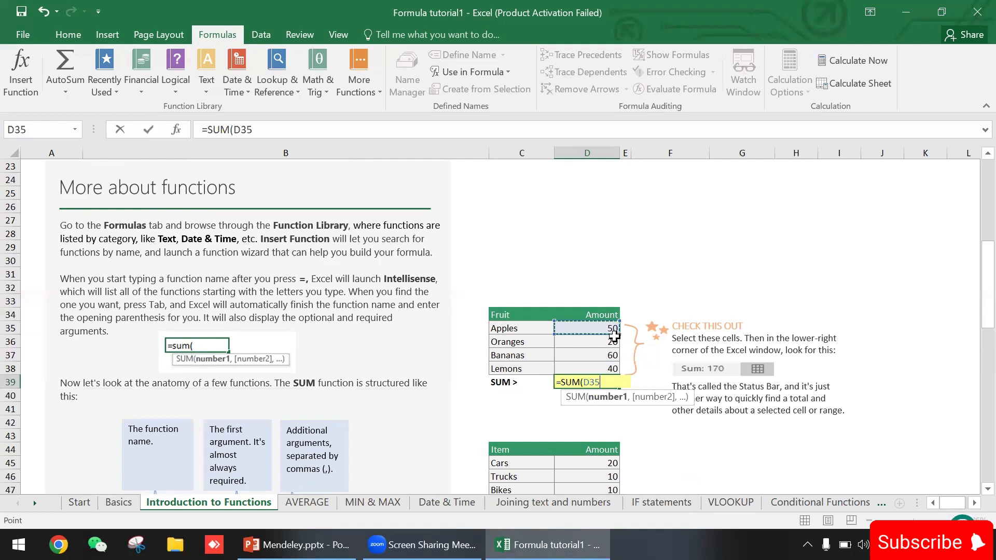
{"action": "left_click_drag", "start_coordinate": [617, 332], "coordinate": [616, 369]}
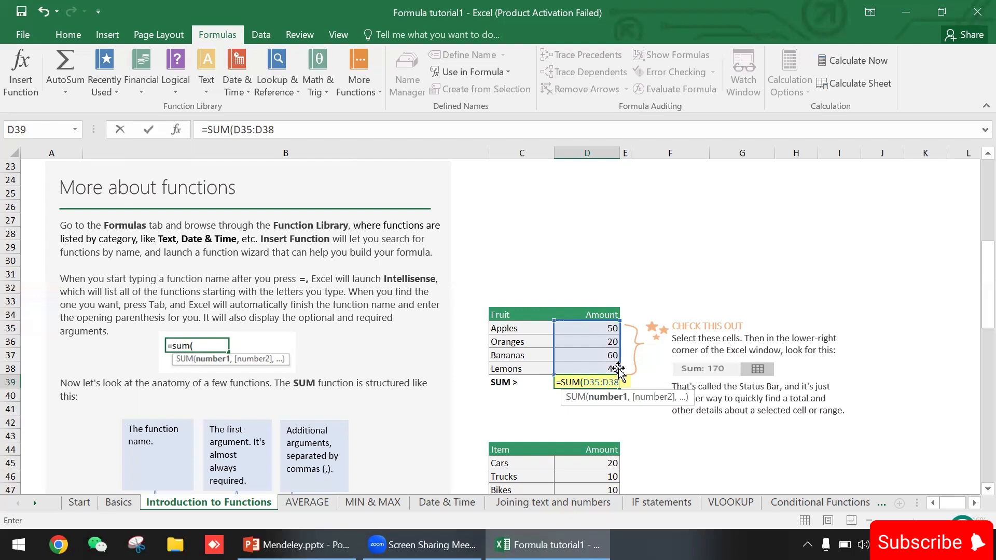
{"action": "key", "text": "Return"}
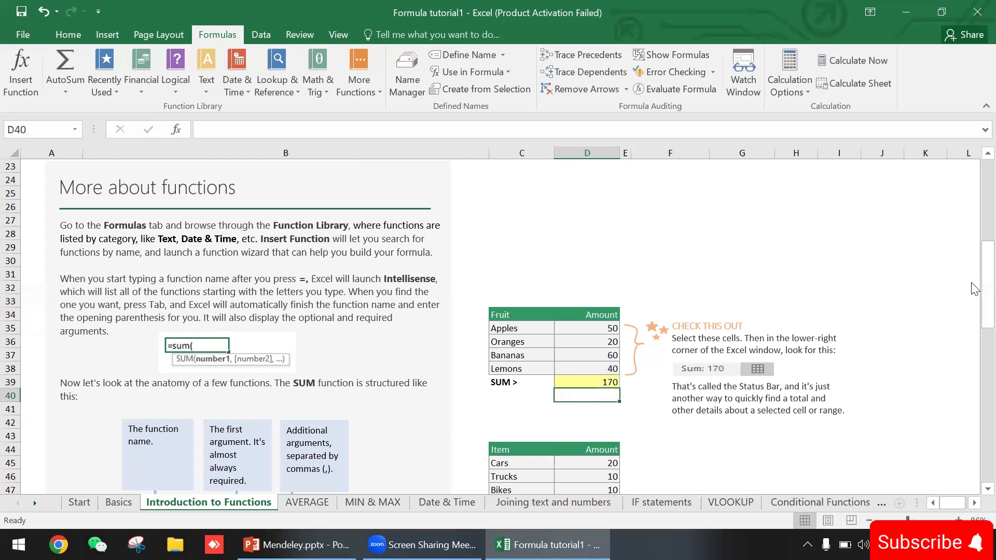
{"action": "left_click_drag", "start_coordinate": [987, 285], "coordinate": [973, 327]}
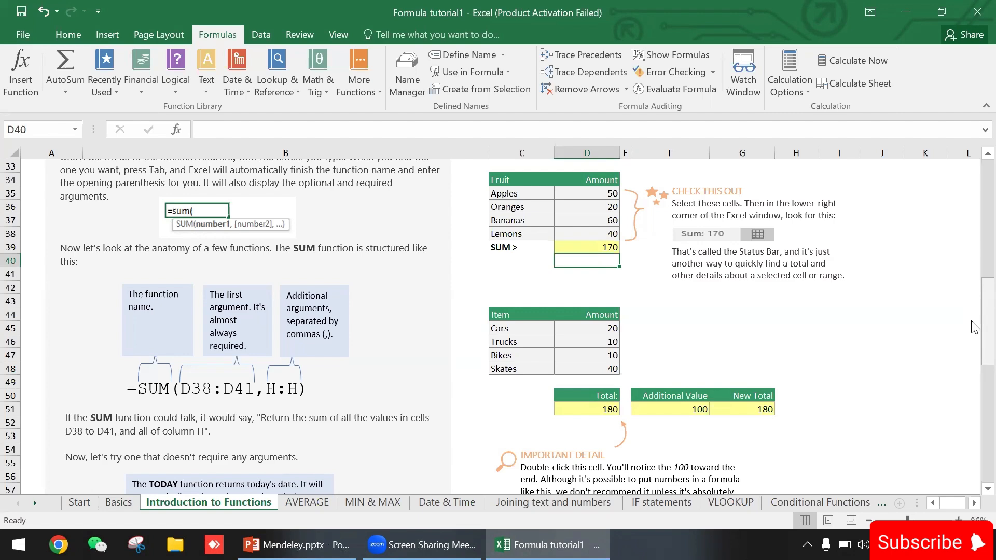
{"action": "left_click_drag", "start_coordinate": [973, 310], "coordinate": [973, 276]}
{"action": "left_click", "coordinate": [596, 327]}
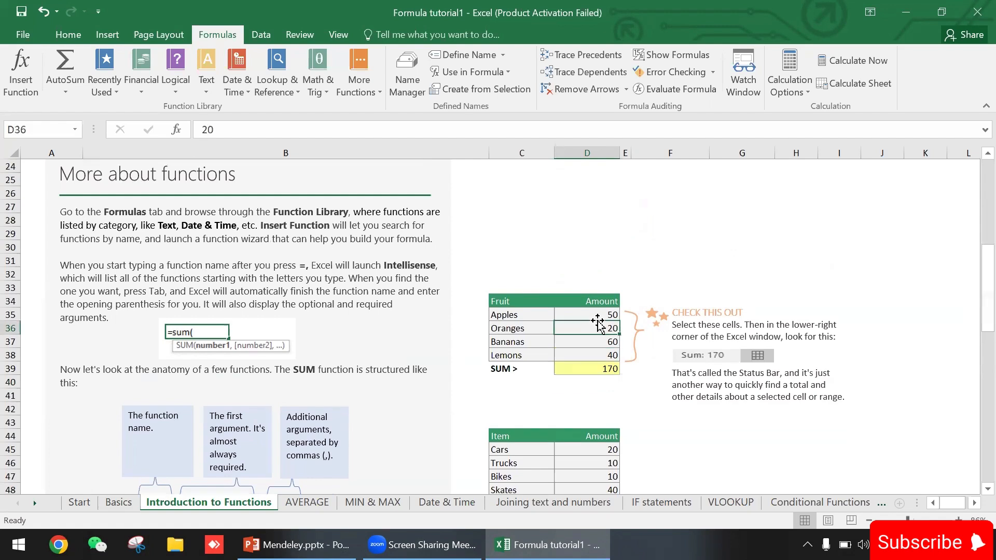
{"action": "left_click", "coordinate": [595, 314]}
{"action": "double_click", "coordinate": [594, 312]}
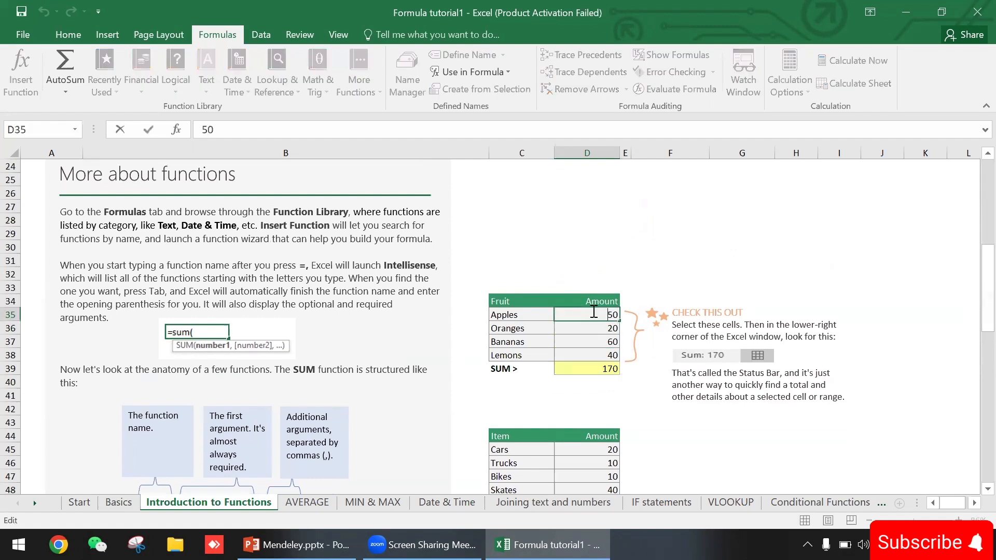
{"action": "key", "text": "Escape"}
- Replace the whole formula in D39 with =SUM(D35:D38), picking SUM from the suggested functions and selecting the Fruit amounts as its range
{"action": "left_click", "coordinate": [587, 372]}
{"action": "double_click", "coordinate": [587, 372]}
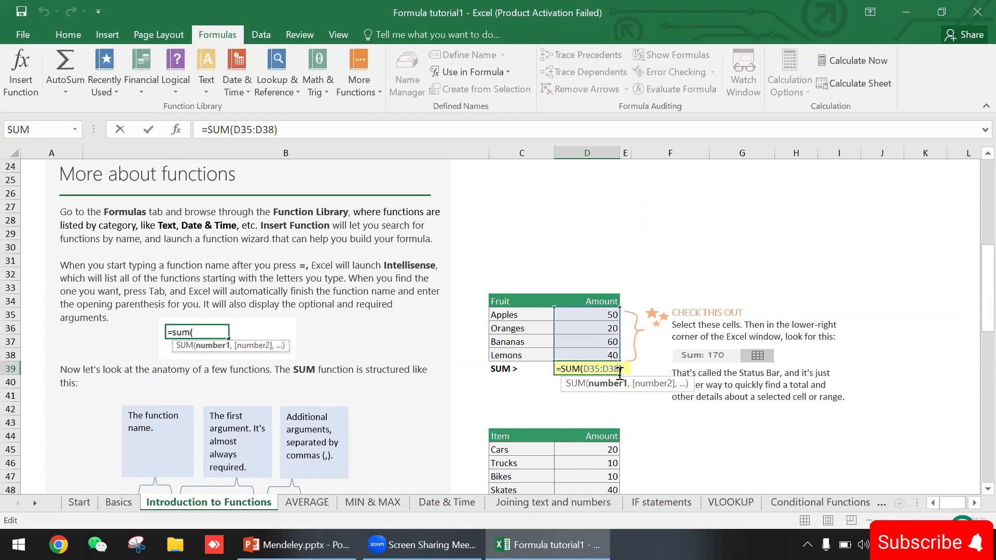
{"action": "left_click_drag", "start_coordinate": [620, 372], "coordinate": [550, 368]}
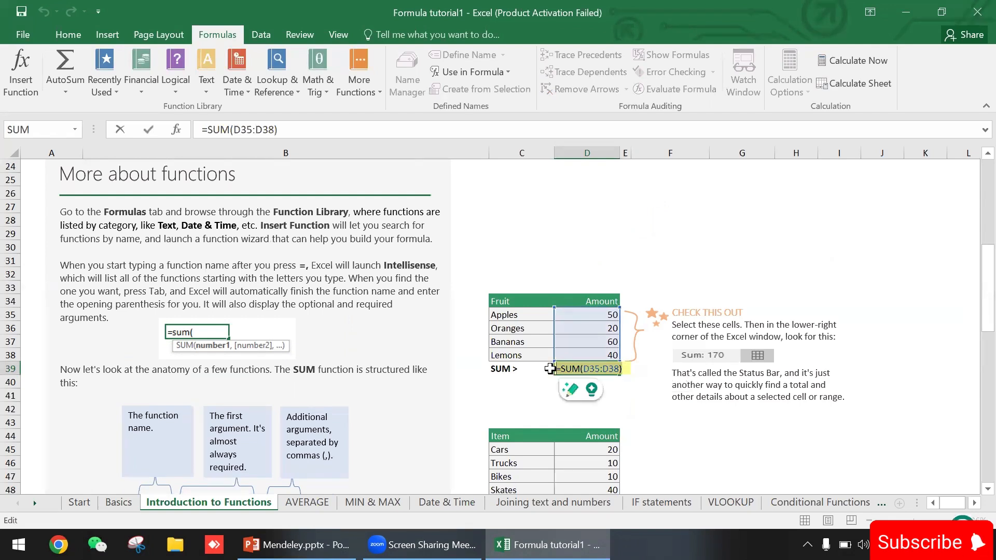
{"action": "key", "text": "BackSpace"}
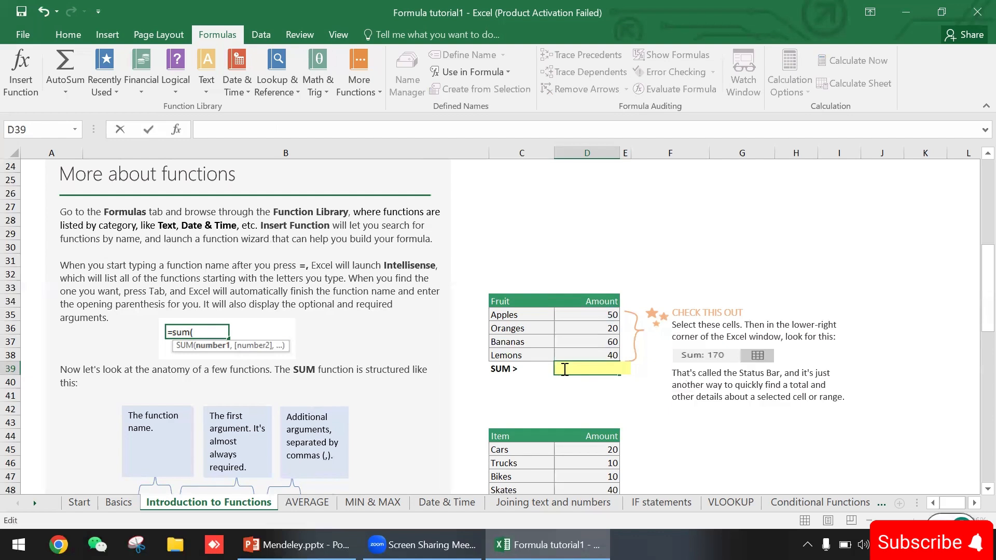
{"action": "type", "text": "="}
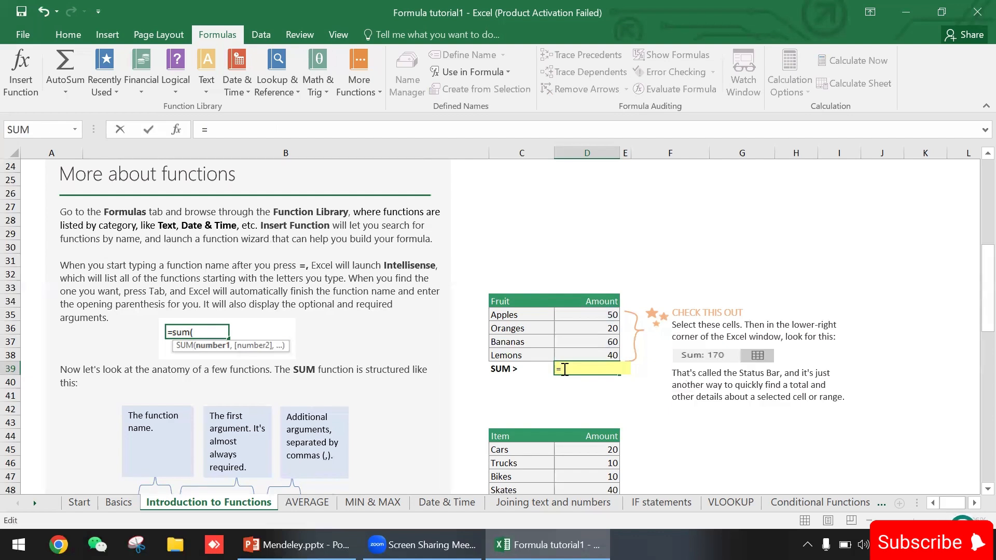
{"action": "type", "text": "su"}
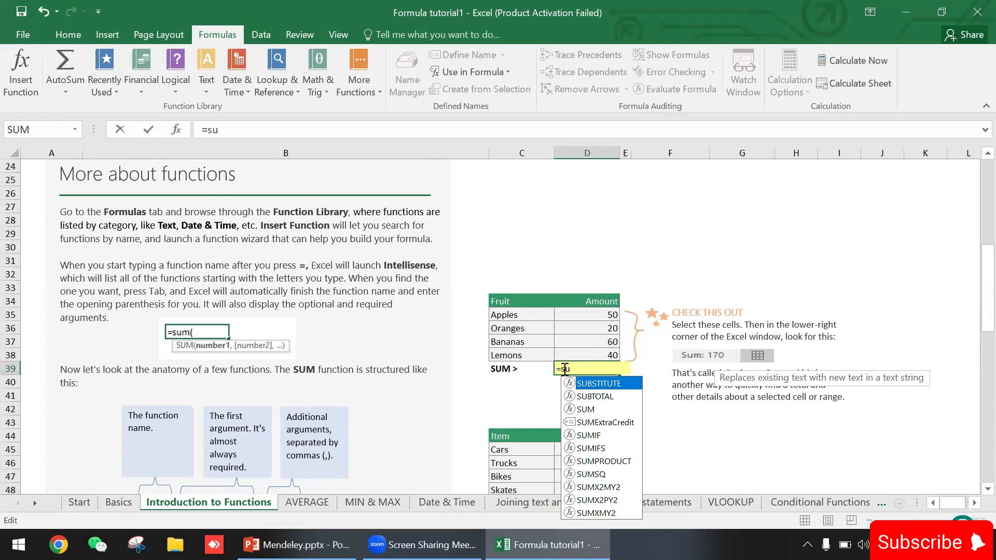
{"action": "left_click", "coordinate": [587, 411]}
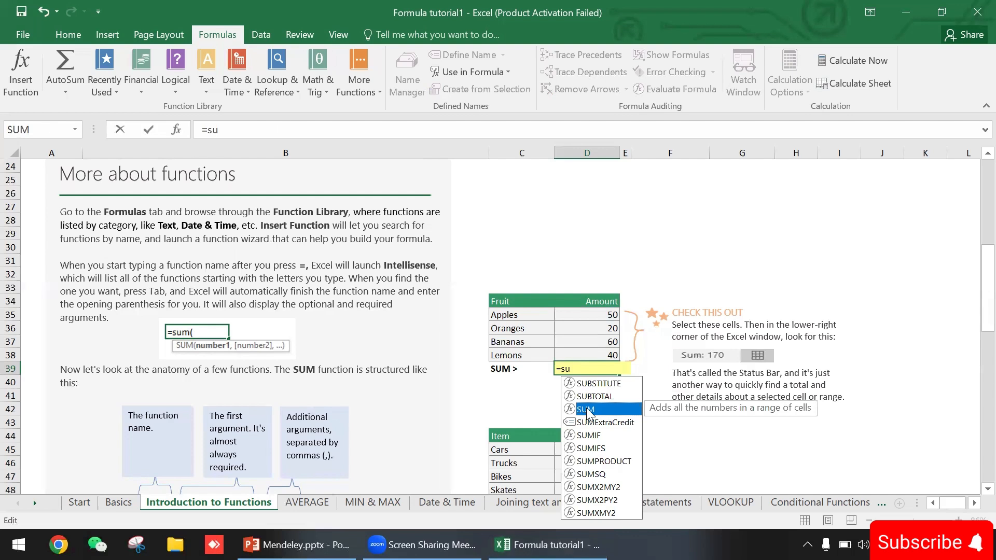
{"action": "double_click", "coordinate": [586, 410]}
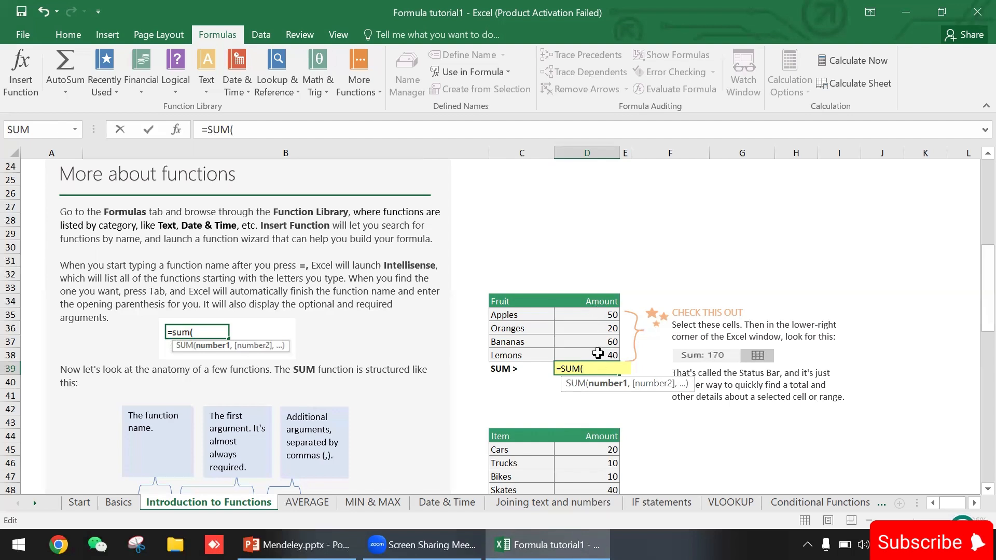
{"action": "left_click", "coordinate": [593, 317]}
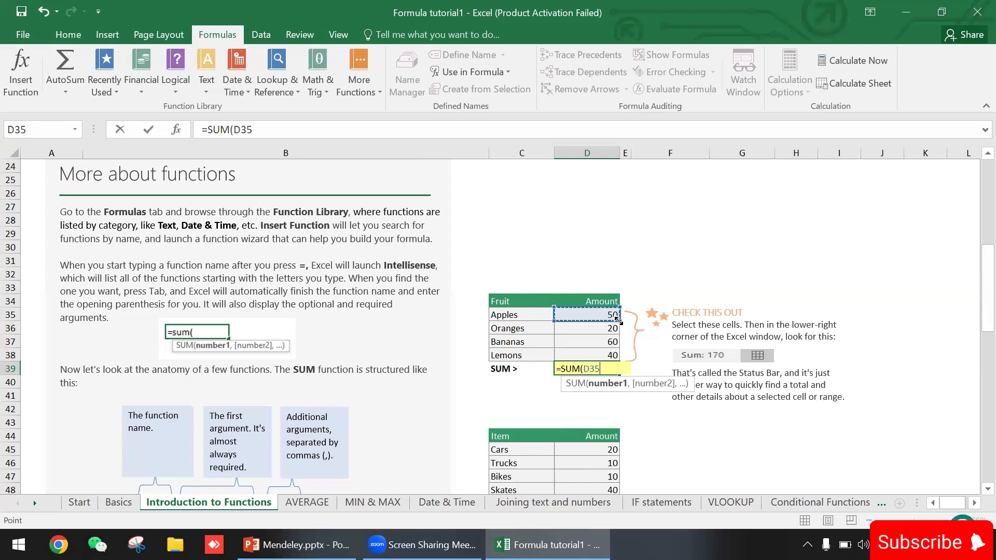
{"action": "left_click", "coordinate": [618, 321]}
{"action": "left_click_drag", "start_coordinate": [618, 319], "coordinate": [619, 356]}
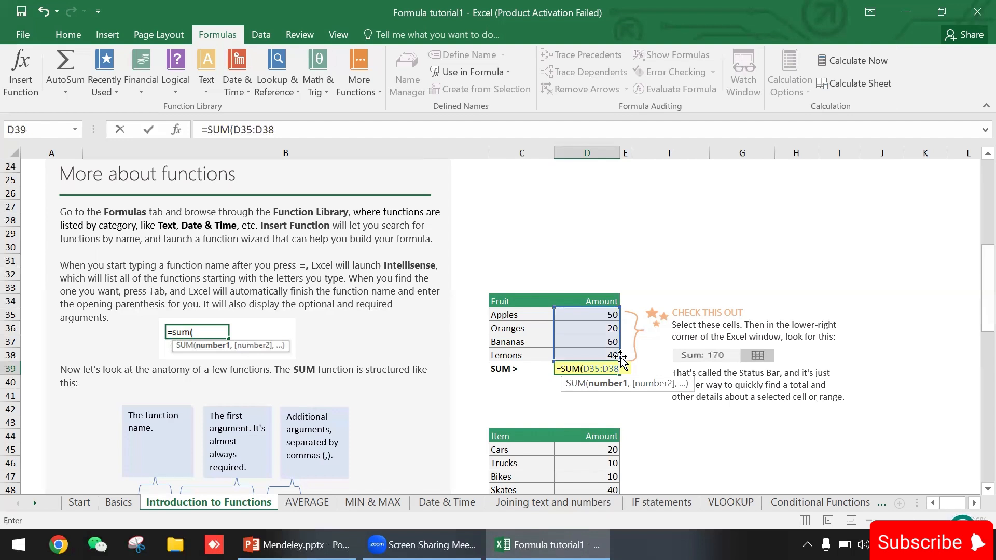
{"action": "key", "text": "Return"}
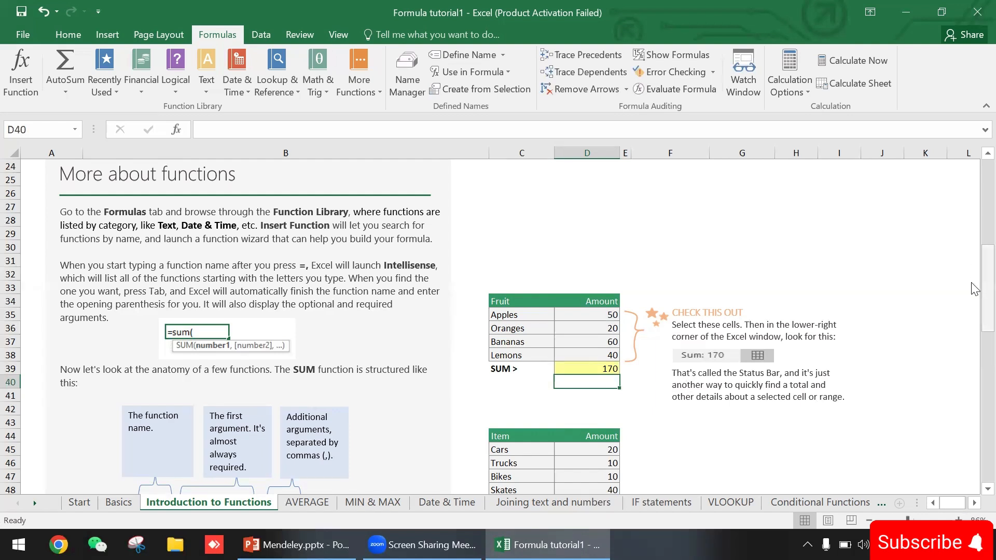
- Examine the Total formula in D51, the Additional Value in F51 and the cell references used by the New Total formula in G51
{"action": "left_click_drag", "start_coordinate": [972, 284], "coordinate": [974, 334]}
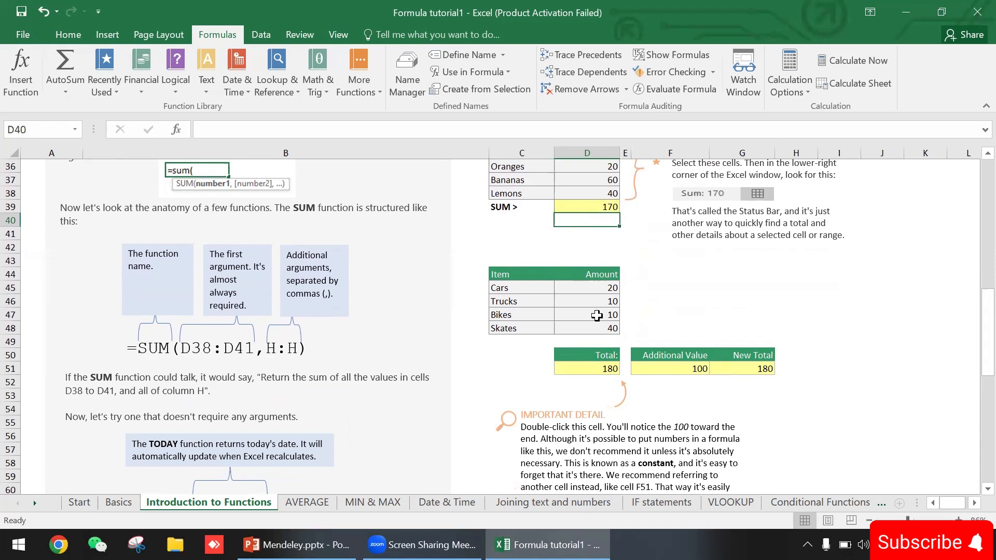
{"action": "left_click", "coordinate": [600, 368]}
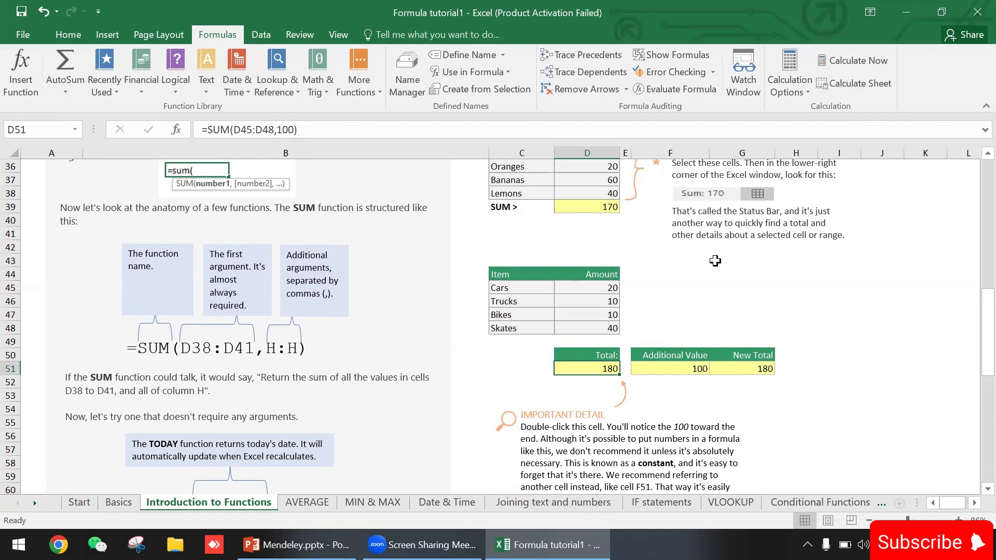
{"action": "mouse_move", "coordinate": [985, 332]}
{"action": "left_mouse_down"}
{"action": "mouse_move", "coordinate": [976, 333]}
{"action": "mouse_move", "coordinate": [953, 162]}
{"action": "mouse_move", "coordinate": [963, 220]}
{"action": "mouse_move", "coordinate": [967, 202]}
{"action": "mouse_move", "coordinate": [973, 337]}
{"action": "left_mouse_up"}
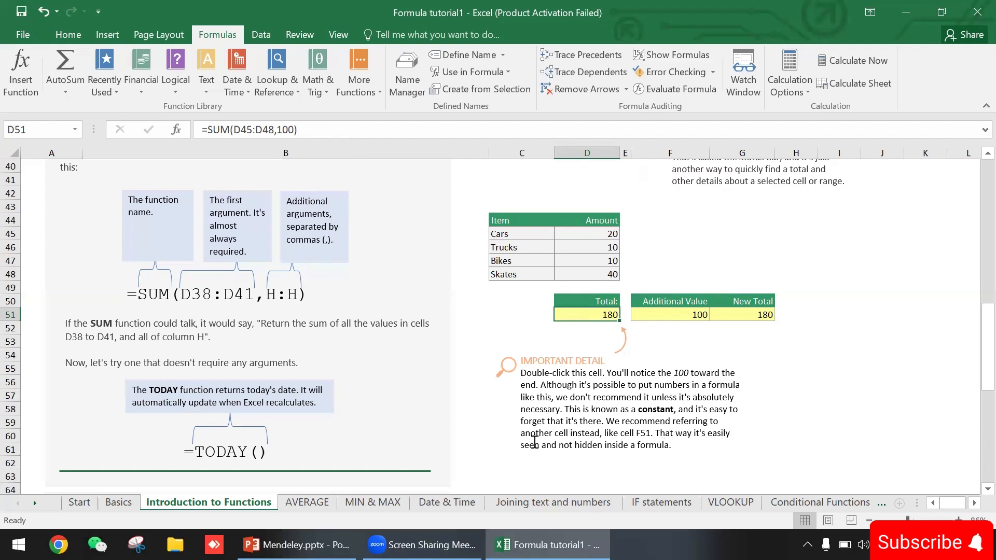
{"action": "left_click", "coordinate": [673, 321]}
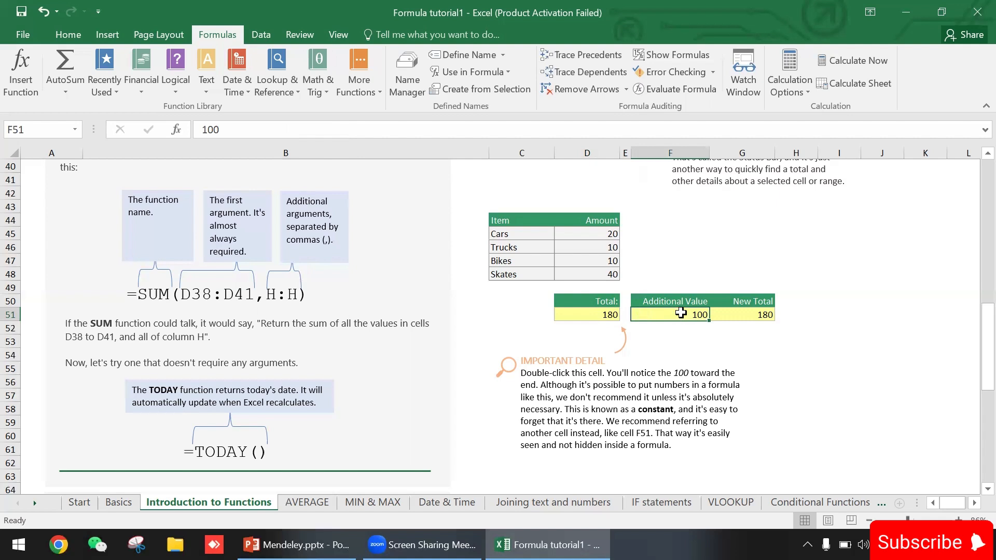
{"action": "left_click", "coordinate": [766, 316]}
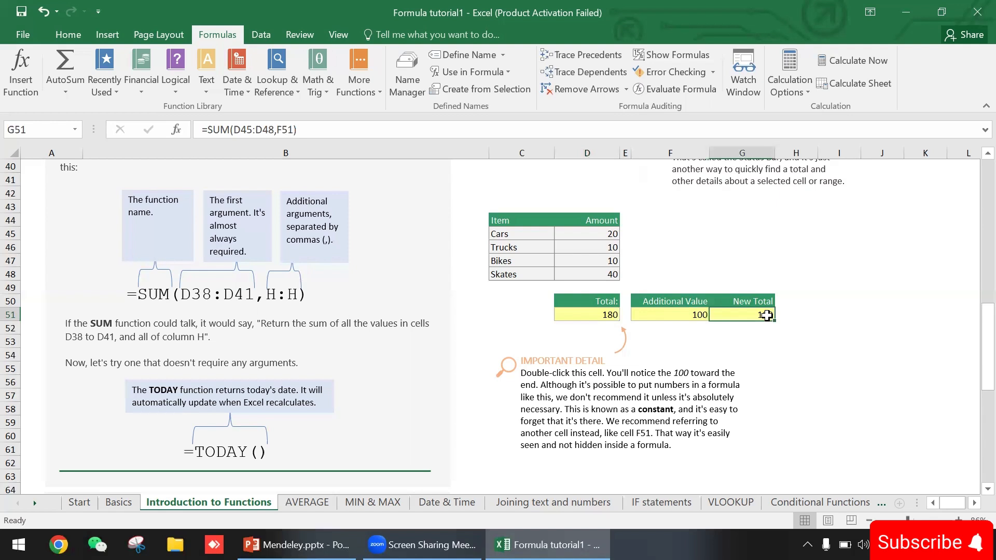
{"action": "double_click", "coordinate": [767, 315]}
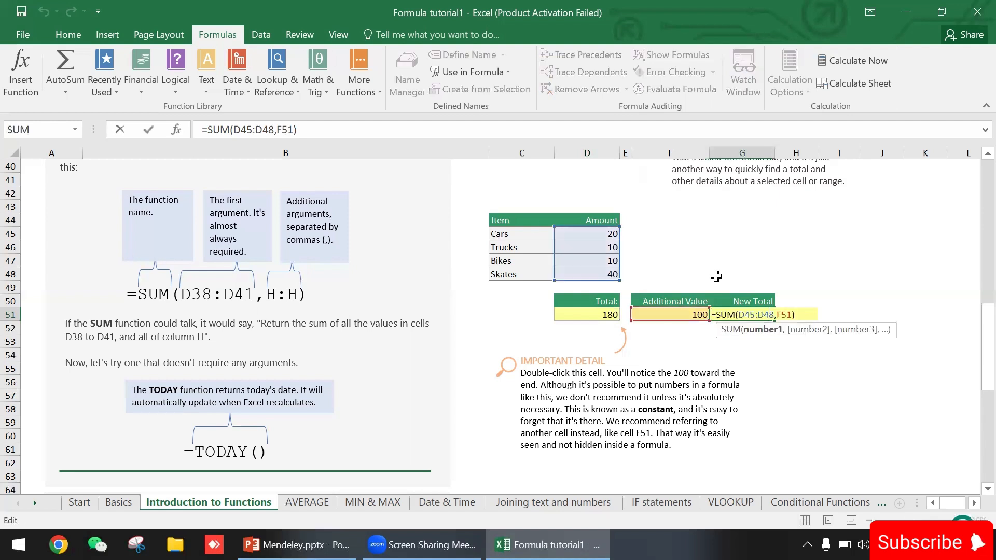